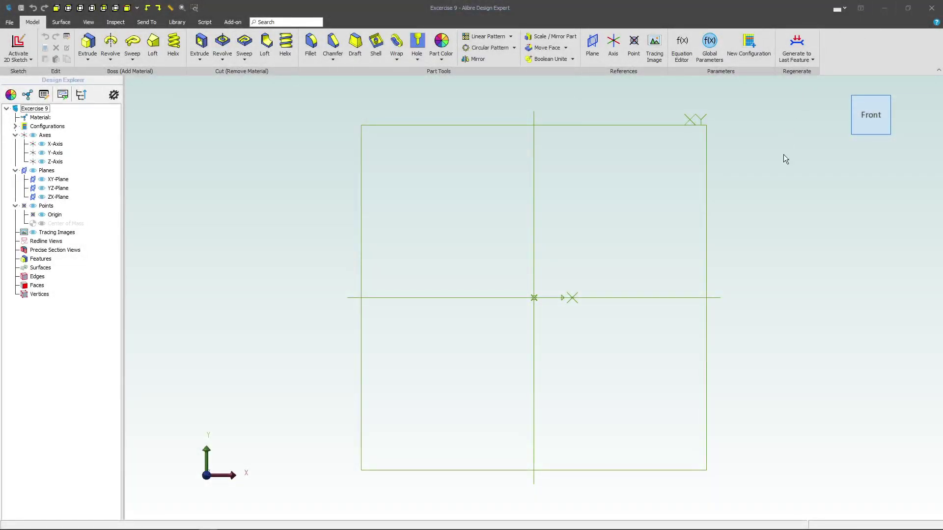
# Start a sketch on the YZ-Plane and draw two concentric circles at the origin
pyautogui.moveTo(771, 202); pyautogui.dragTo(720, 195, button='middle')
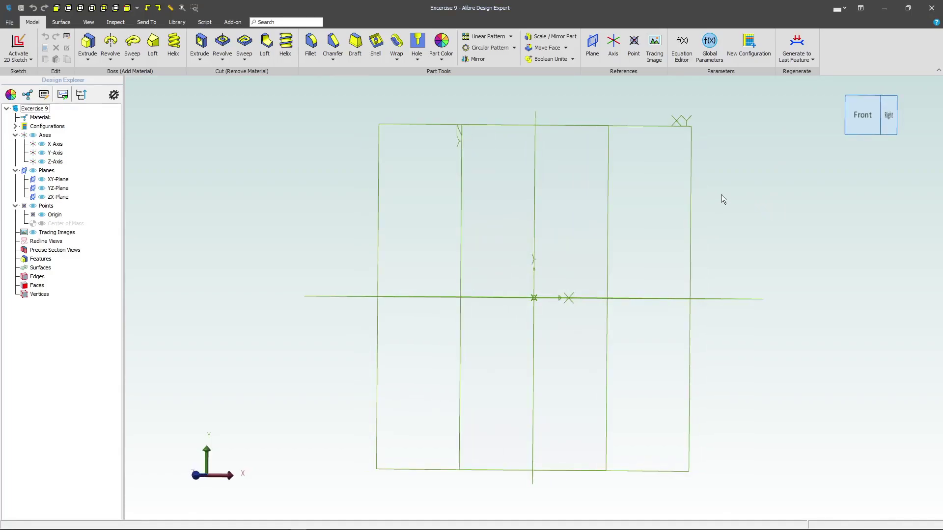
pyautogui.click(460, 191)
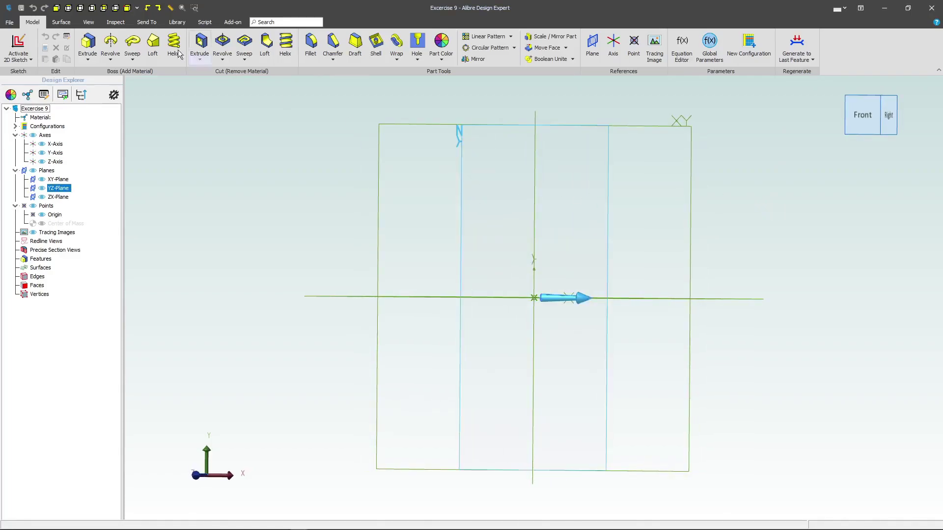
pyautogui.click(15, 45)
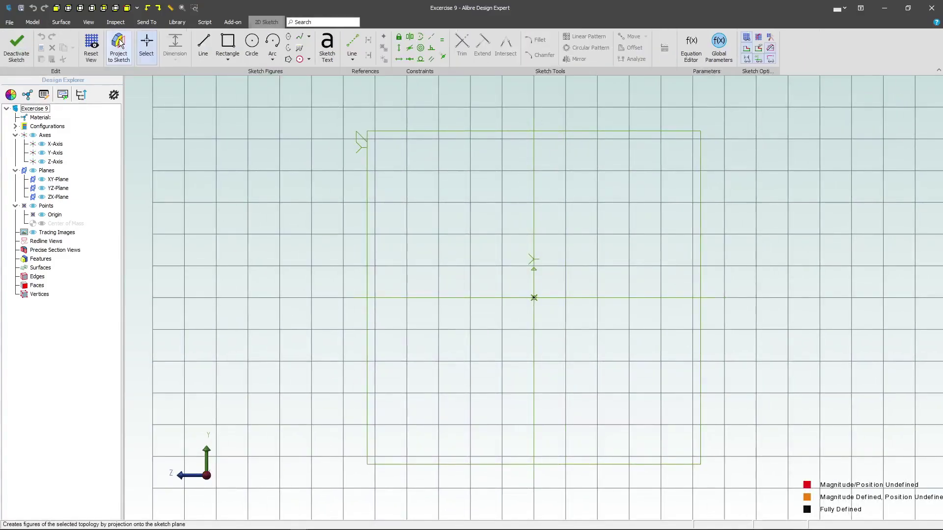
pyautogui.click(252, 43)
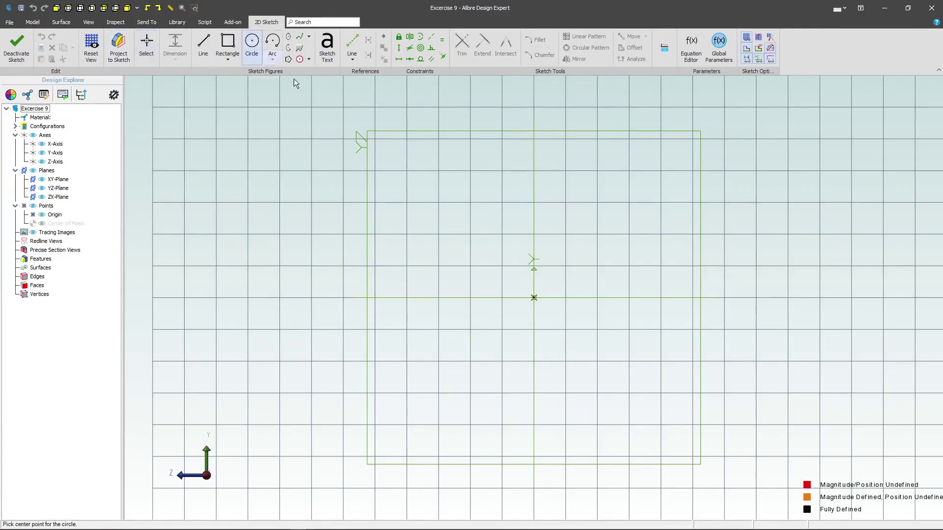
pyautogui.click(534, 298)
pyautogui.click(602, 251)
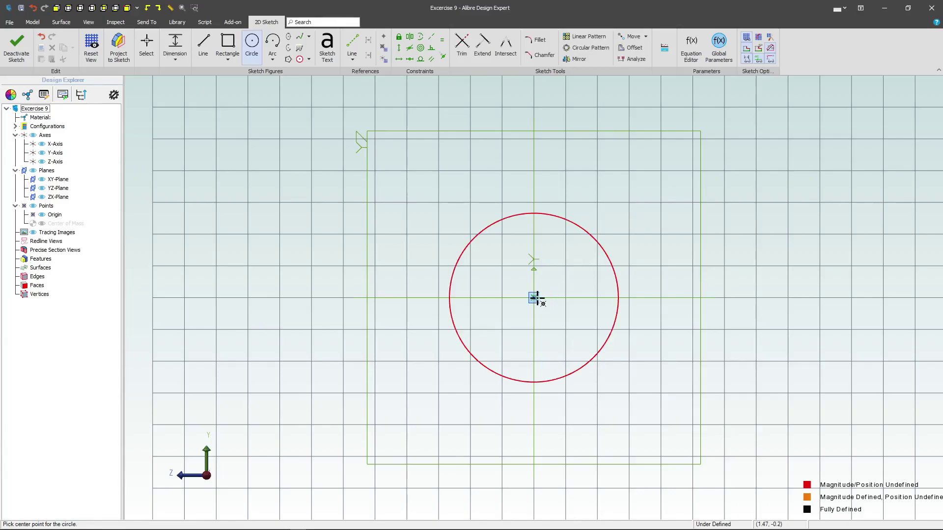
pyautogui.click(534, 297)
pyautogui.click(580, 276)
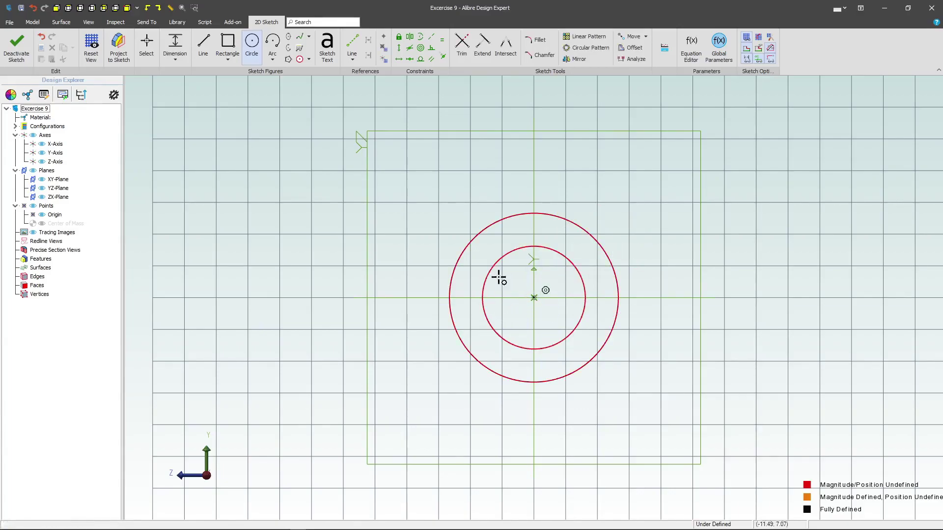
pyautogui.press('Escape')
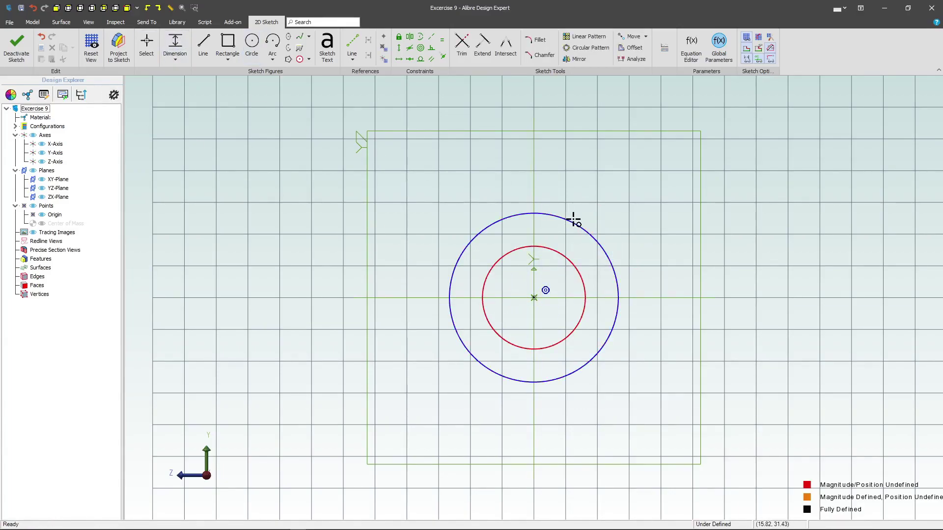
# Dimension the outer circle to Ø18 and the inner circle to Ø8
pyautogui.click(577, 224)
pyautogui.click(632, 185)
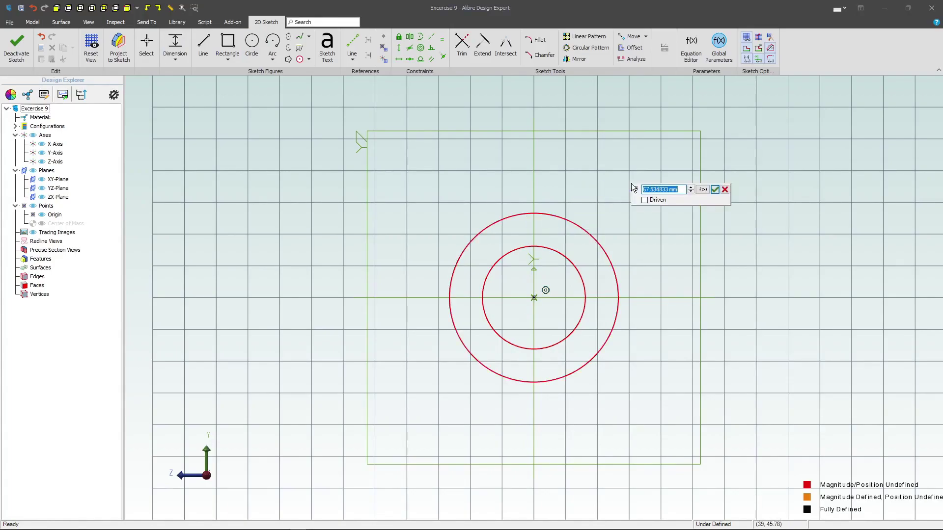
pyautogui.write('18')
pyautogui.press('Return')
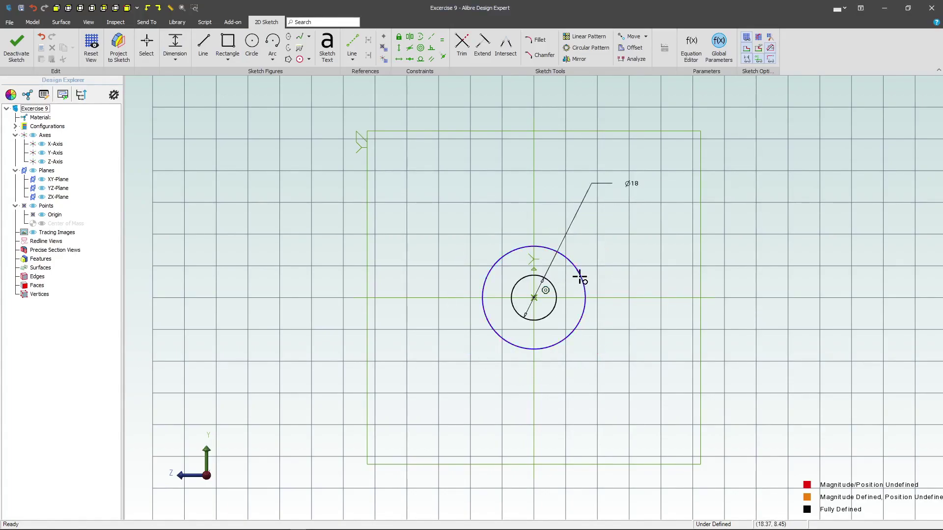
pyautogui.click(579, 276)
pyautogui.click(647, 241)
pyautogui.write('8')
pyautogui.press('Return')
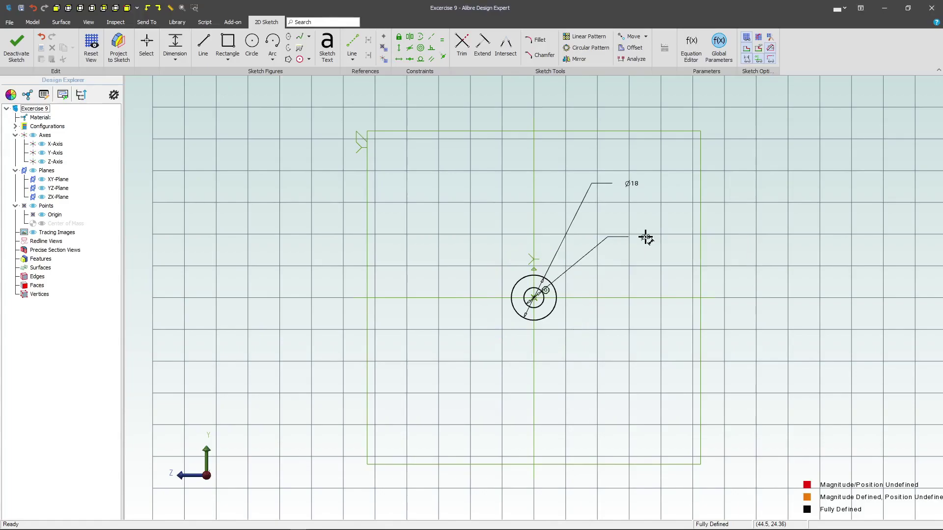
# Extrude the ring sketch Mid Plane to a 100 mm depth as Extrusion<1>
pyautogui.click(16, 47)
pyautogui.click(88, 43)
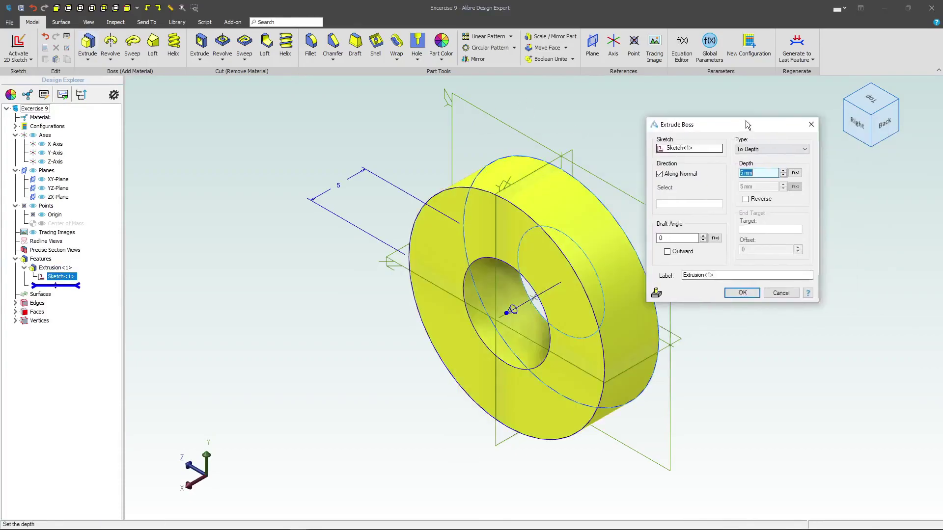
pyautogui.click(702, 144)
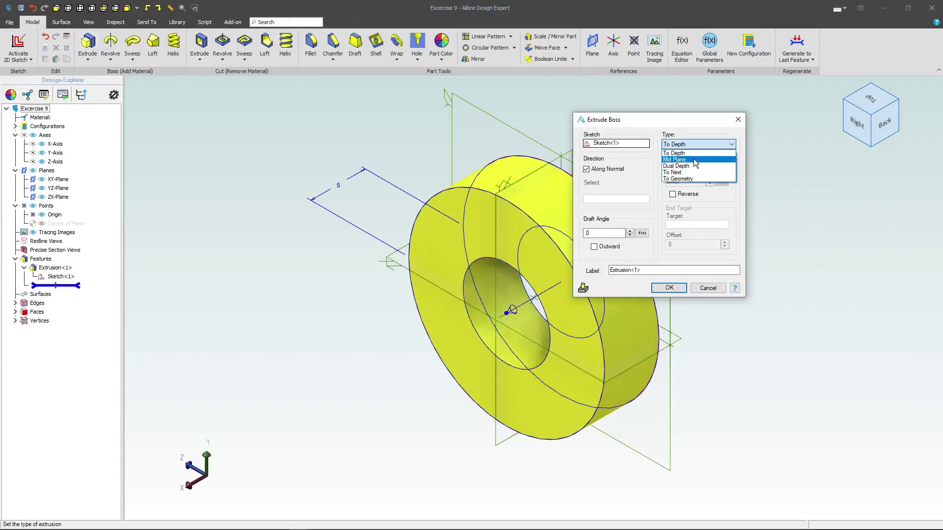
pyautogui.click(695, 159)
pyautogui.click(691, 167)
pyautogui.write('100')
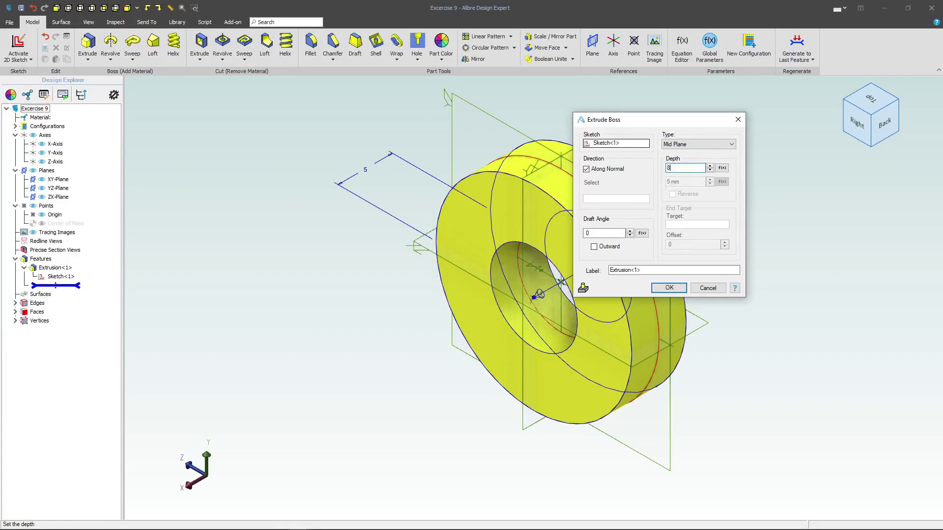
pyautogui.press('Return')
pyautogui.scroll(-5, 605, 290)
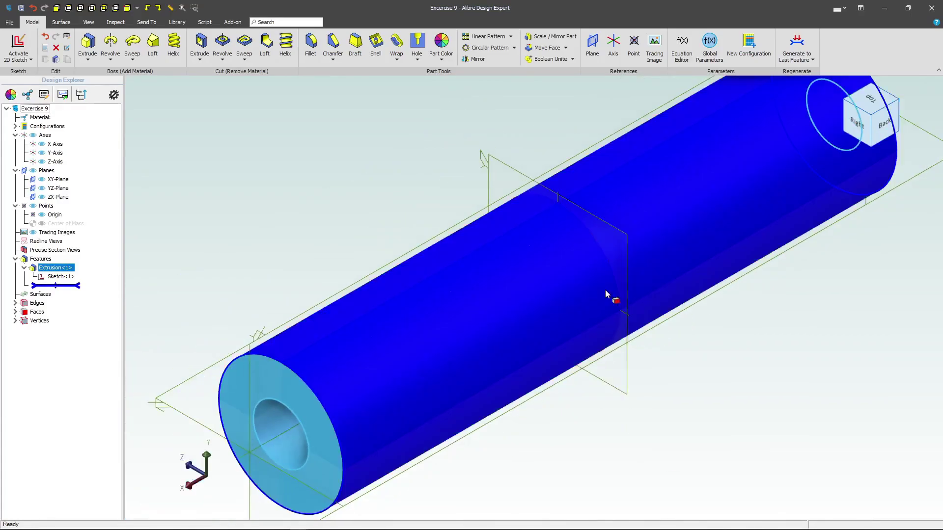
pyautogui.scroll(4, 605, 289)
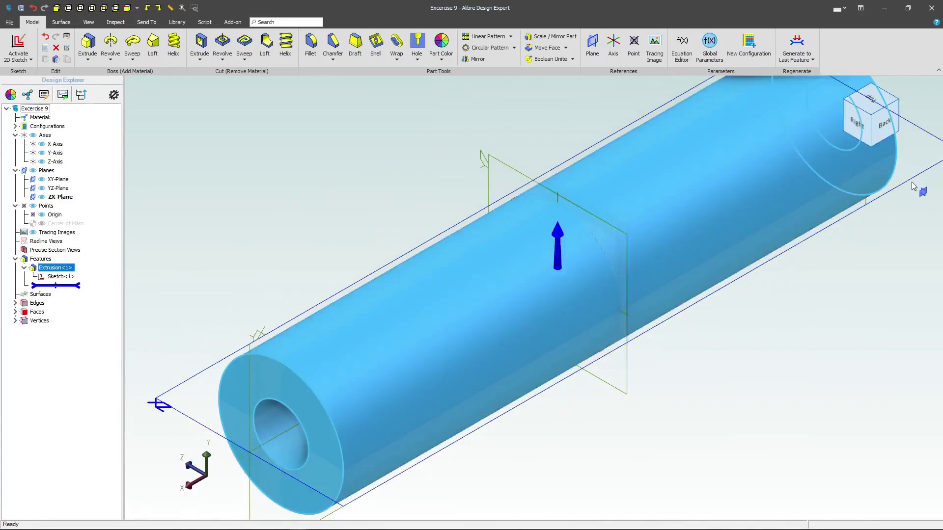
# Sketch a Ø14 circle at the origin on the tube's front end face
pyautogui.click(237, 372)
pyautogui.click(19, 45)
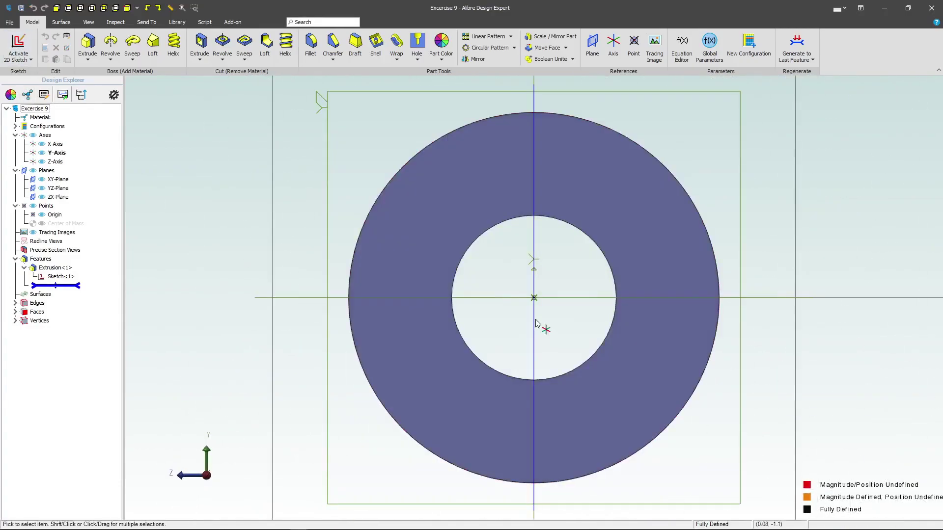
pyautogui.click(253, 44)
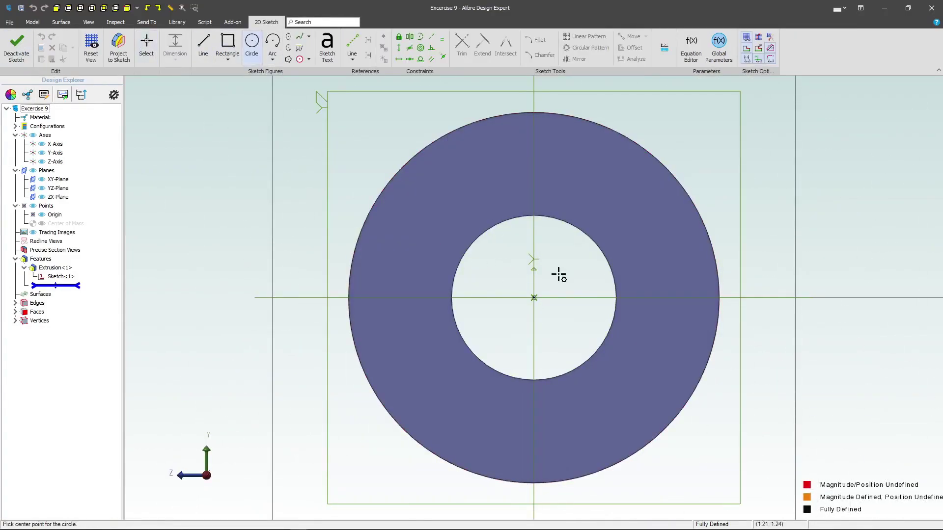
pyautogui.click(534, 298)
pyautogui.click(643, 214)
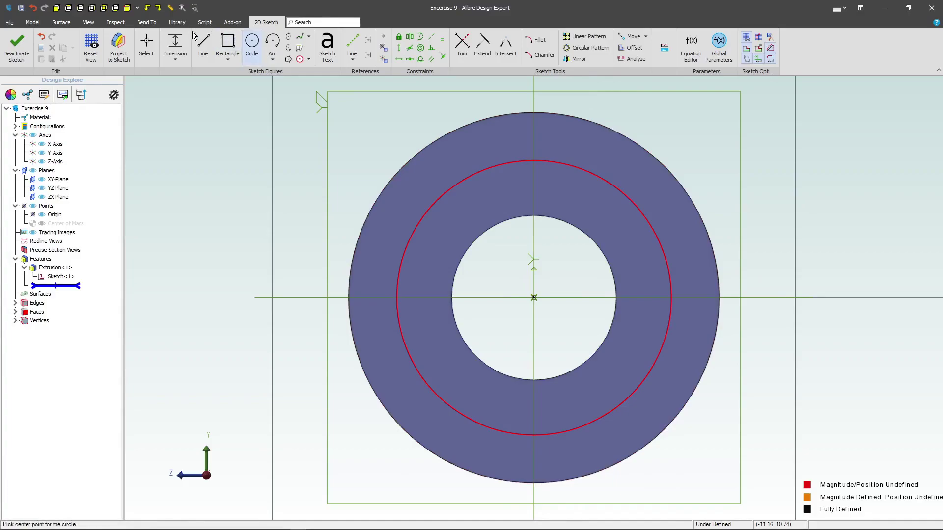
pyautogui.click(177, 45)
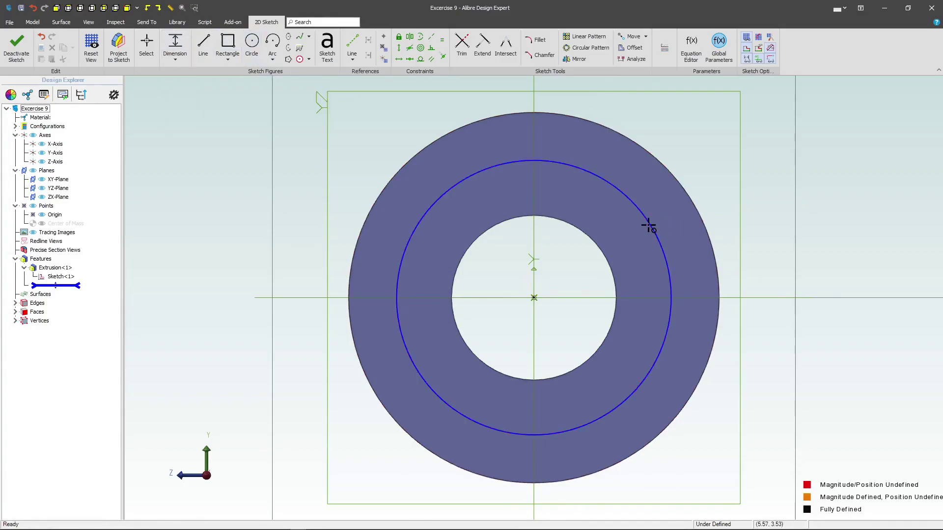
pyautogui.click(649, 225)
pyautogui.click(731, 155)
pyautogui.write('14')
pyautogui.press('Return')
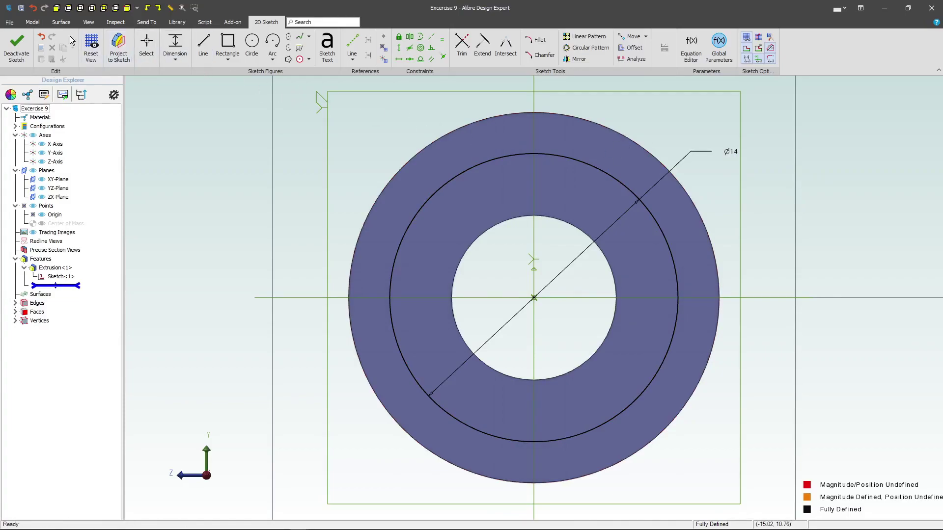
# Extrude-cut the Ø14 circle to a depth of -5 mm, forming the counterbore
pyautogui.click(30, 40)
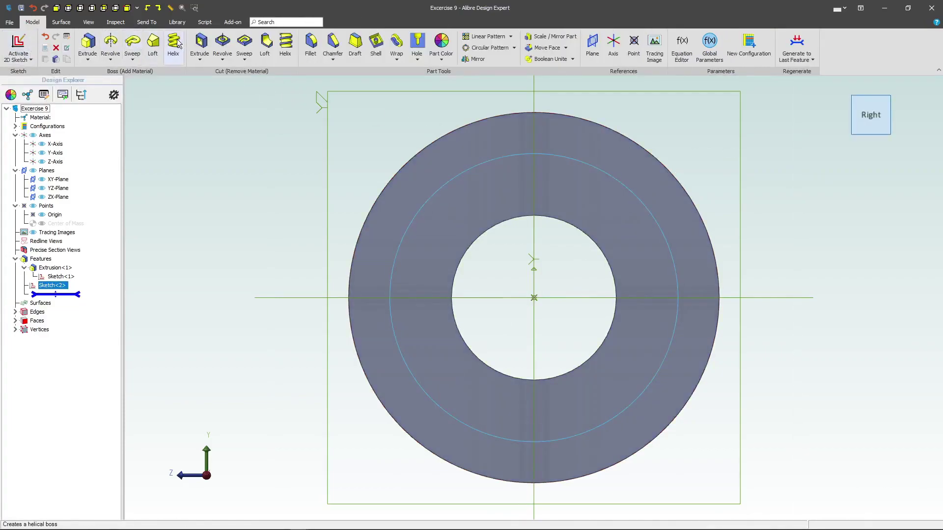
pyautogui.click(200, 43)
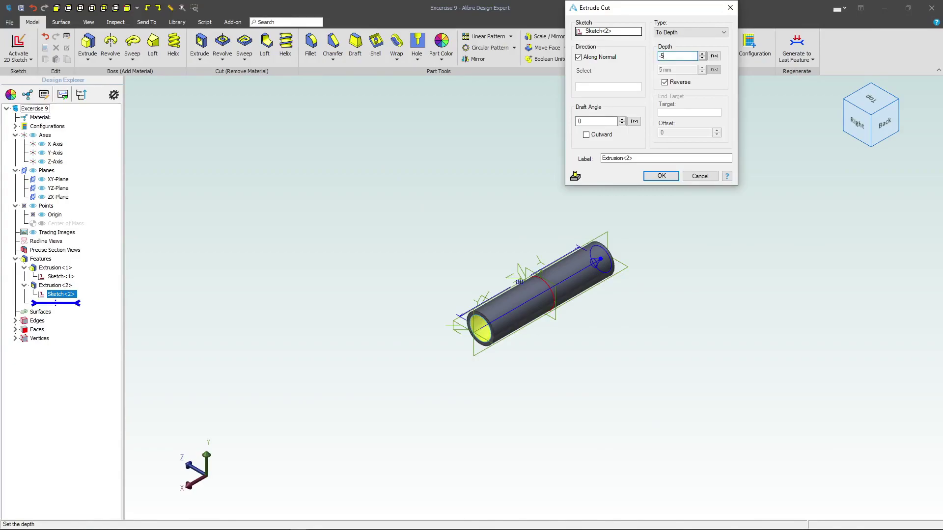
pyautogui.write('-5')
pyautogui.click(653, 178)
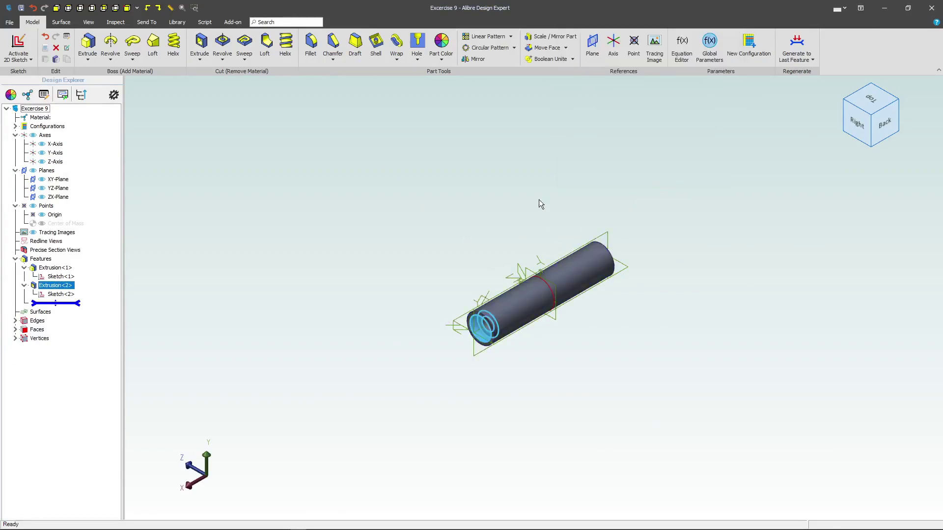
pyautogui.scroll(1, 523, 259)
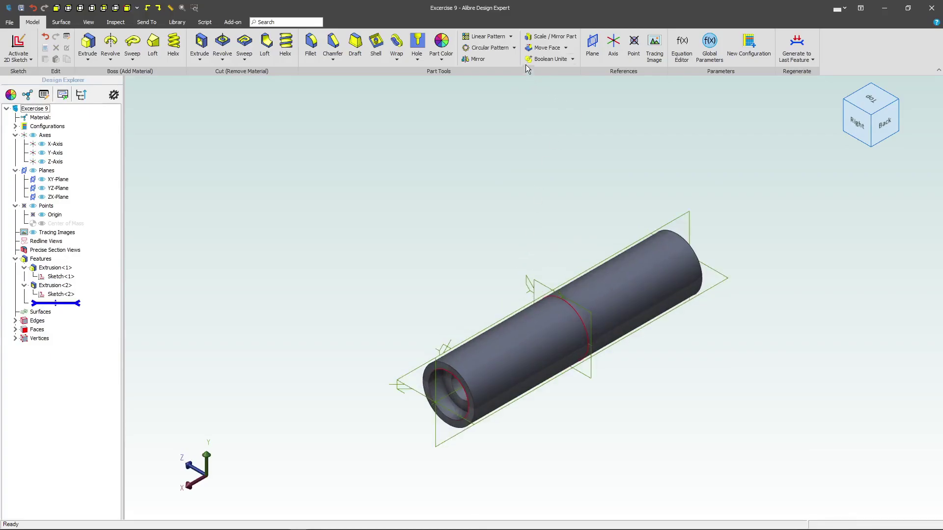
# Mirror the counterbore cut across the YZ-Plane to the tube's far end as Mirror<3>
pyautogui.click(476, 60)
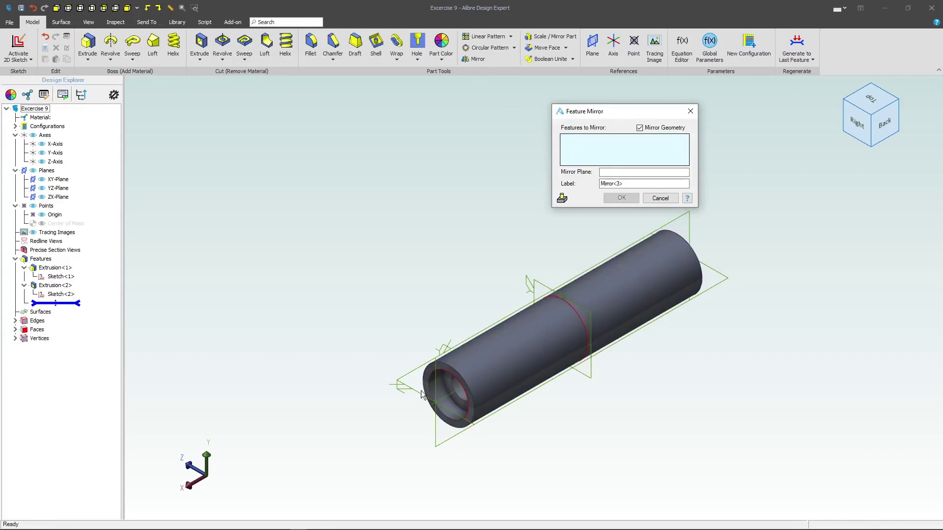
pyautogui.click(441, 396)
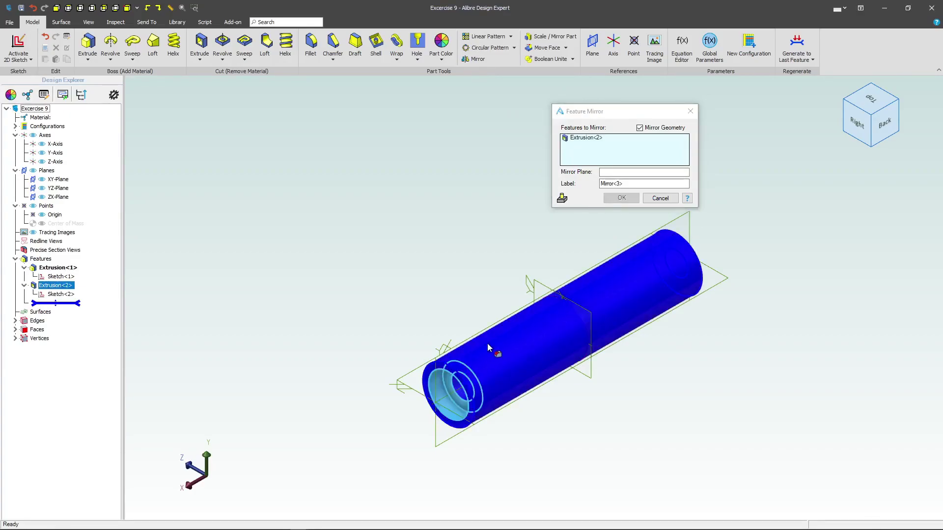
pyautogui.click(622, 173)
pyautogui.click(531, 282)
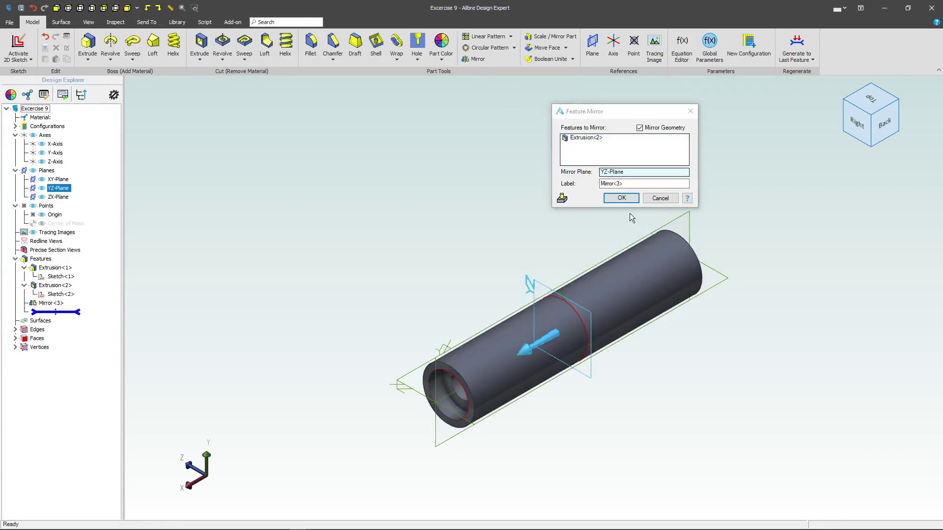
pyautogui.click(628, 201)
pyautogui.moveTo(573, 222)
pyautogui.mouseDown(button='middle')
pyautogui.moveTo(544, 261)
pyautogui.moveTo(572, 226)
pyautogui.mouseUp(button='middle')
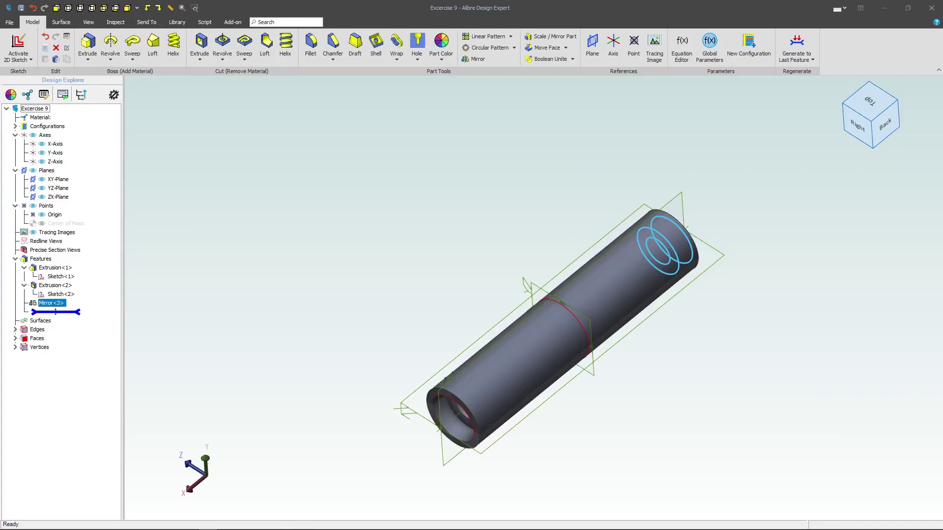
pyautogui.click(538, 216)
# Define a new plane from the YZ-Plane, rotated about the Y-Axis to 60°
pyautogui.scroll(5, 539, 314)
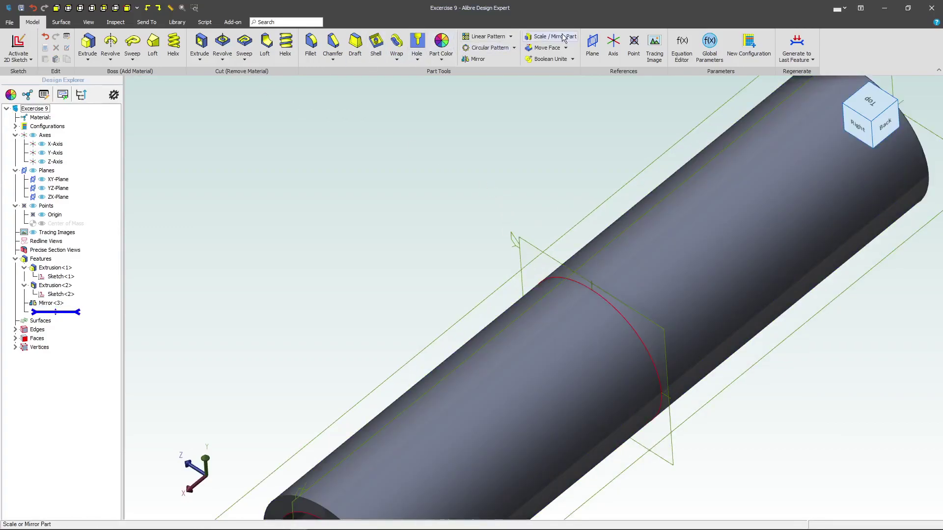
pyautogui.click(593, 46)
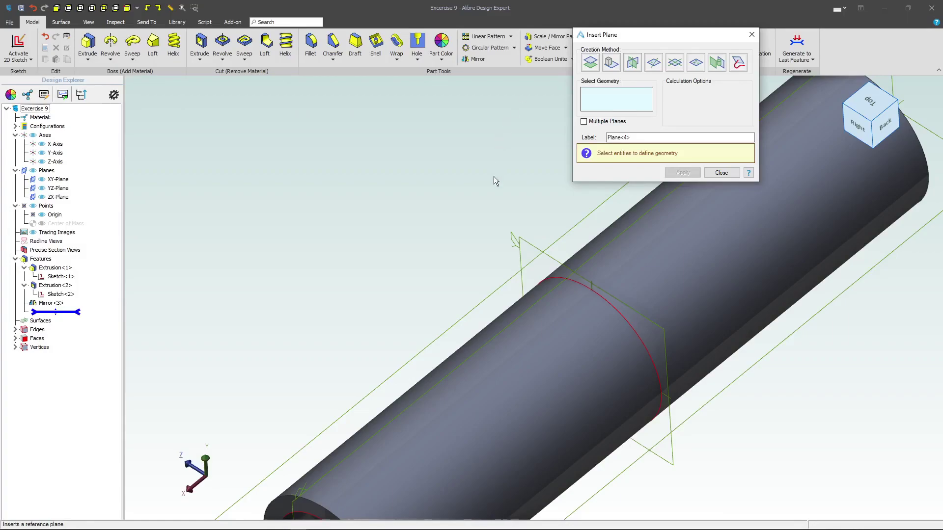
pyautogui.click(535, 241)
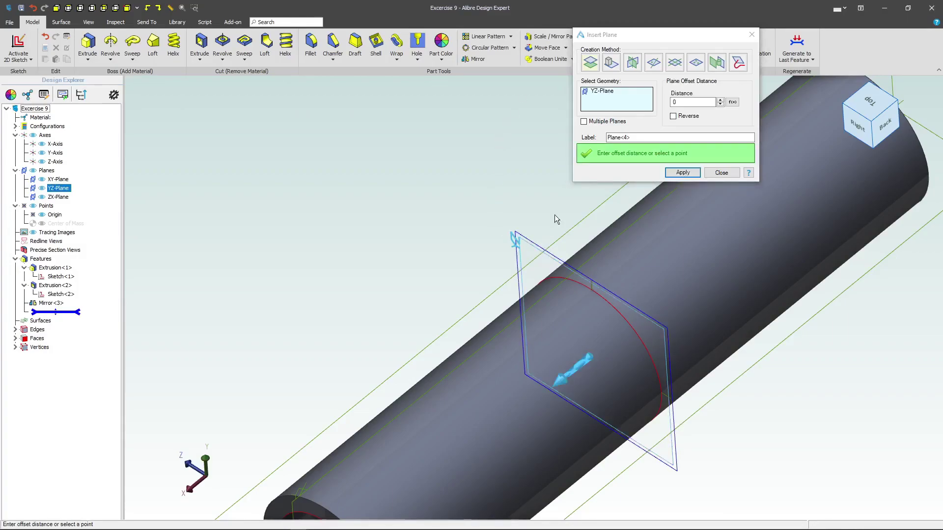
pyautogui.click(720, 99)
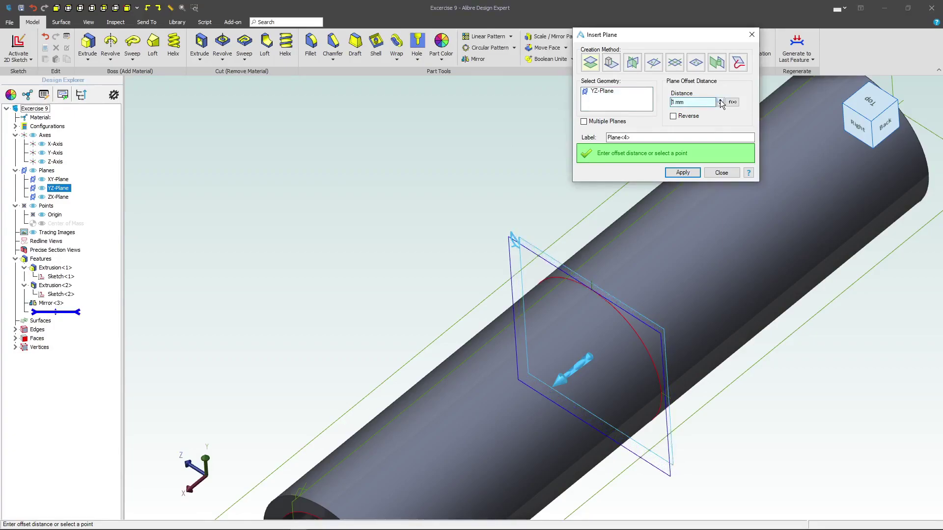
pyautogui.moveTo(720, 100); pyautogui.dragTo(717, 104)
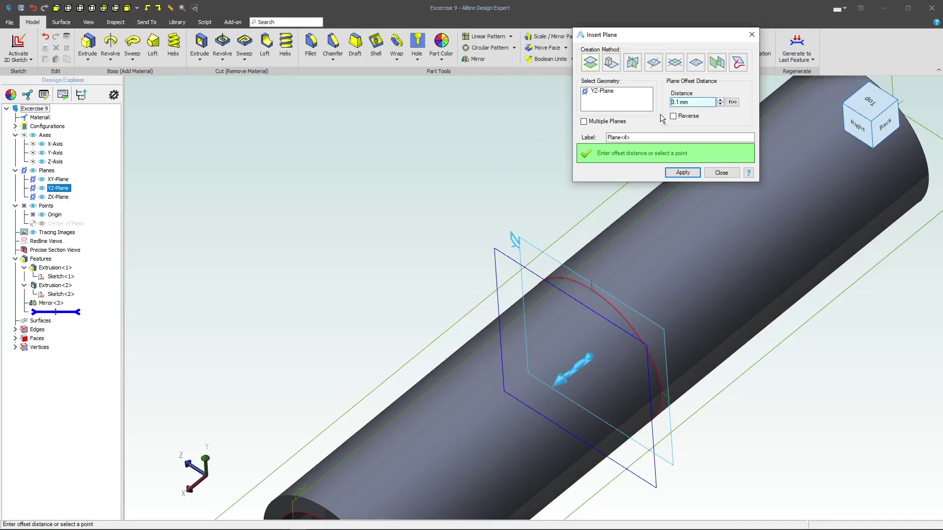
pyautogui.click(633, 98)
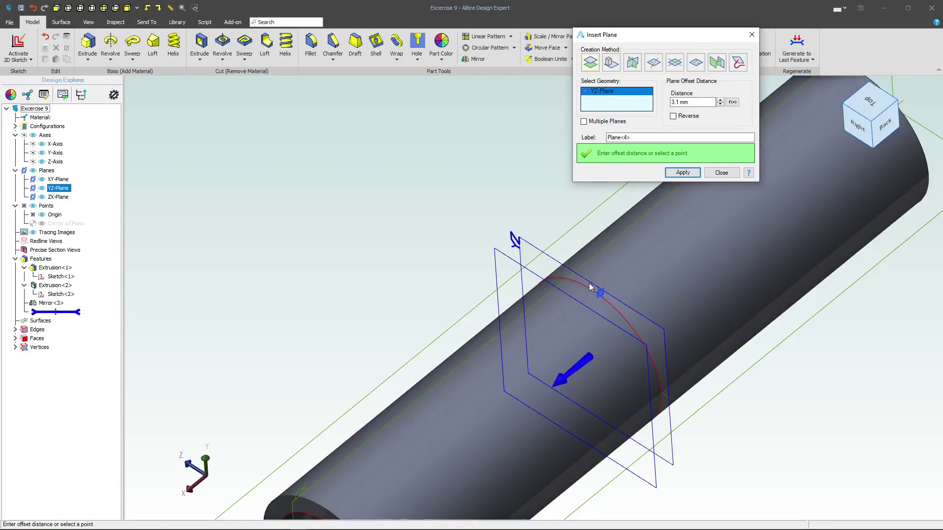
pyautogui.click(590, 283)
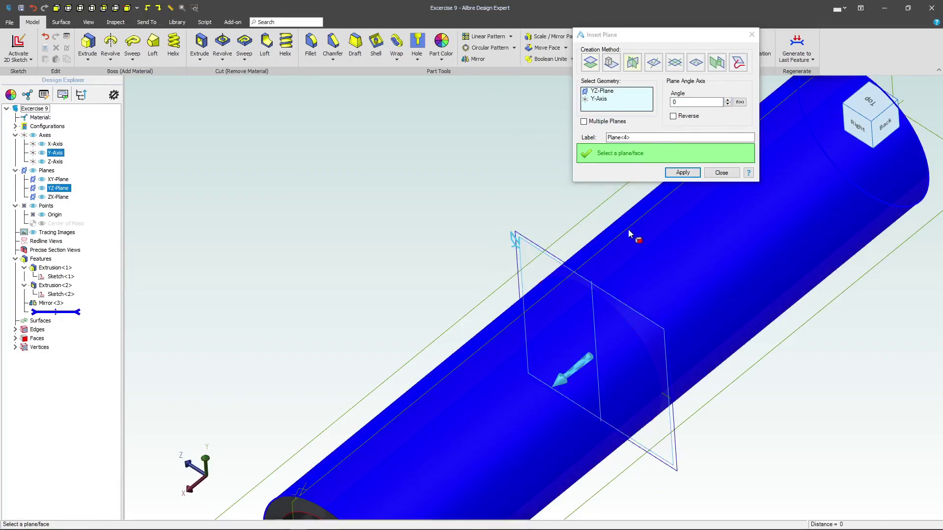
pyautogui.click(727, 100)
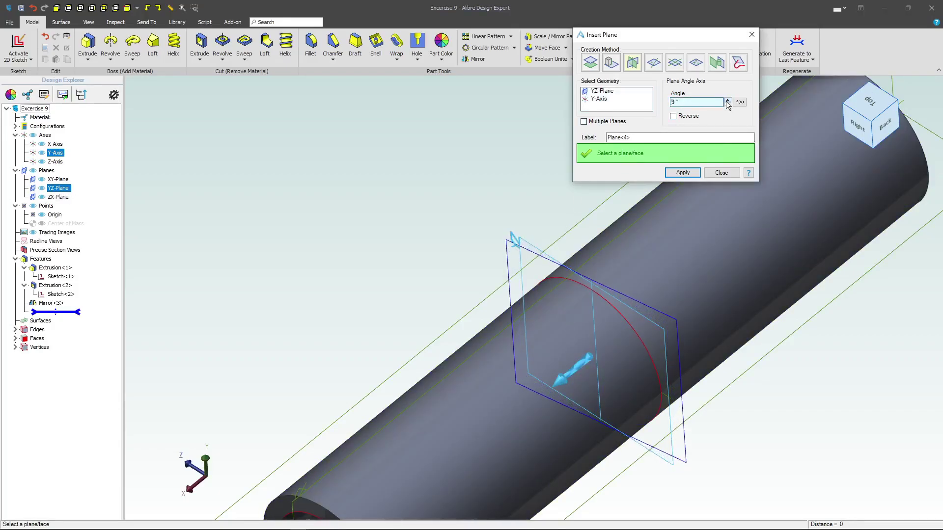
pyautogui.moveTo(725, 101); pyautogui.dragTo(725, 101)
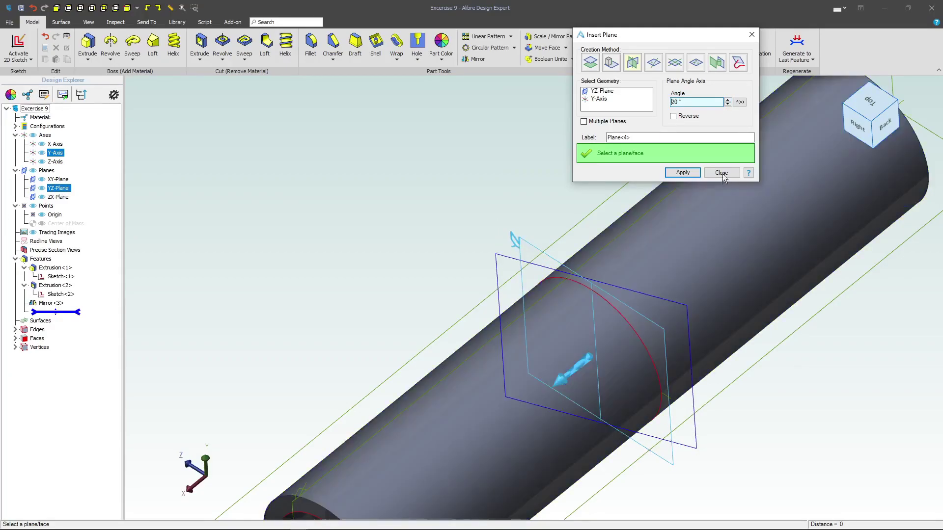
pyautogui.moveTo(691, 101); pyautogui.dragTo(661, 98)
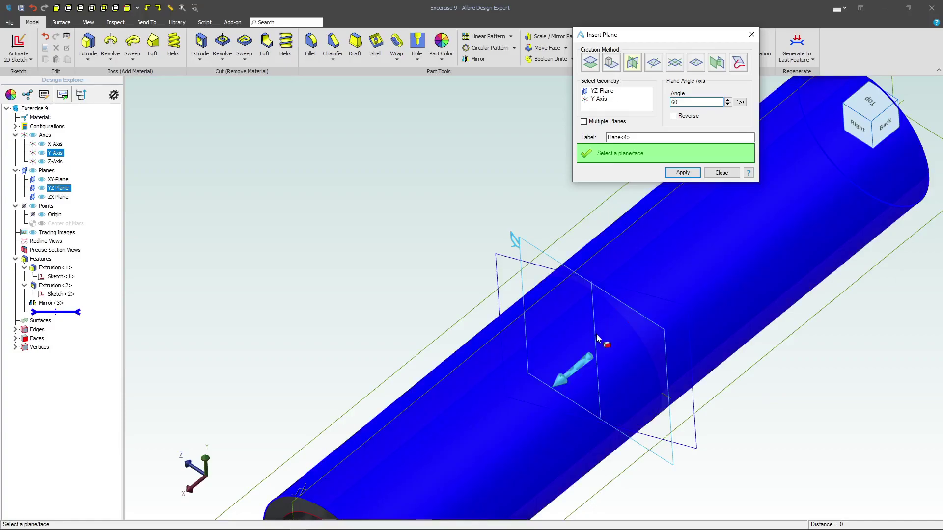
# Create Plane<4>, then Plane<5> offset 38 mm from it on the reversed side
pyautogui.click(697, 175)
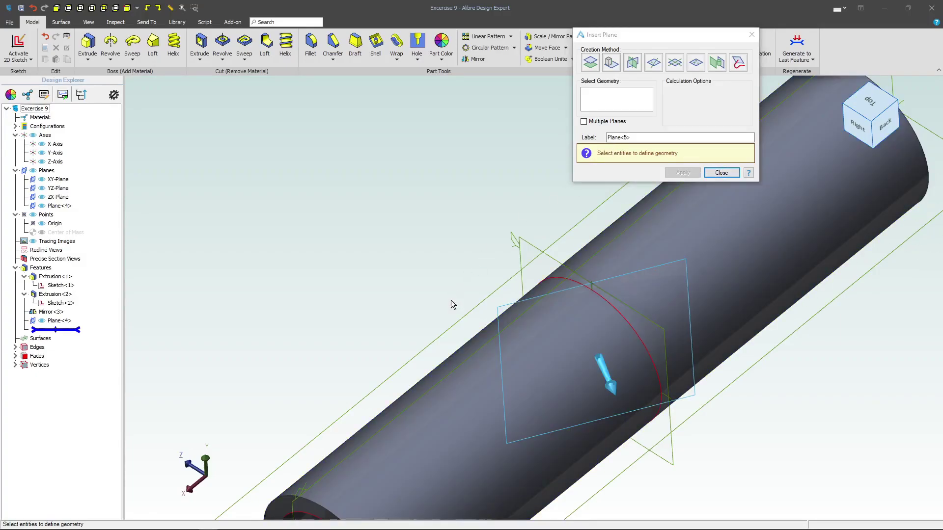
pyautogui.click(502, 307)
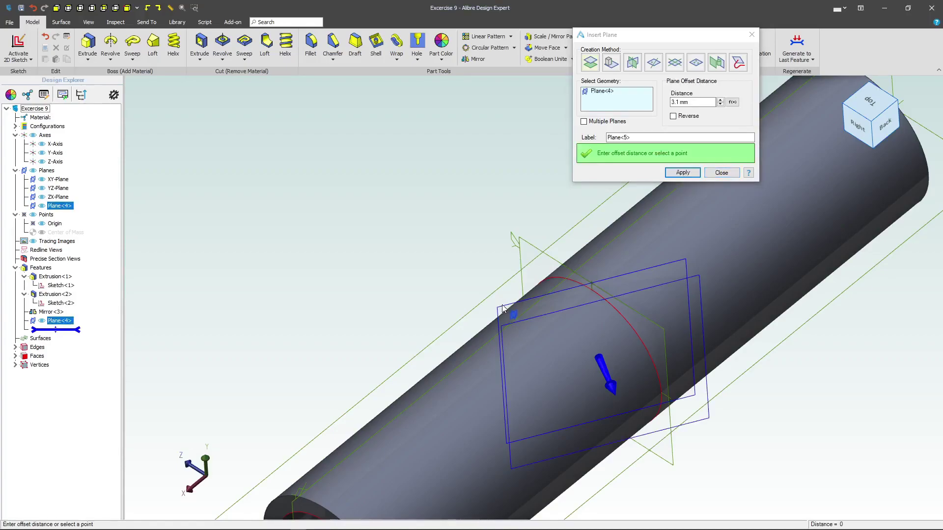
pyautogui.click(696, 102)
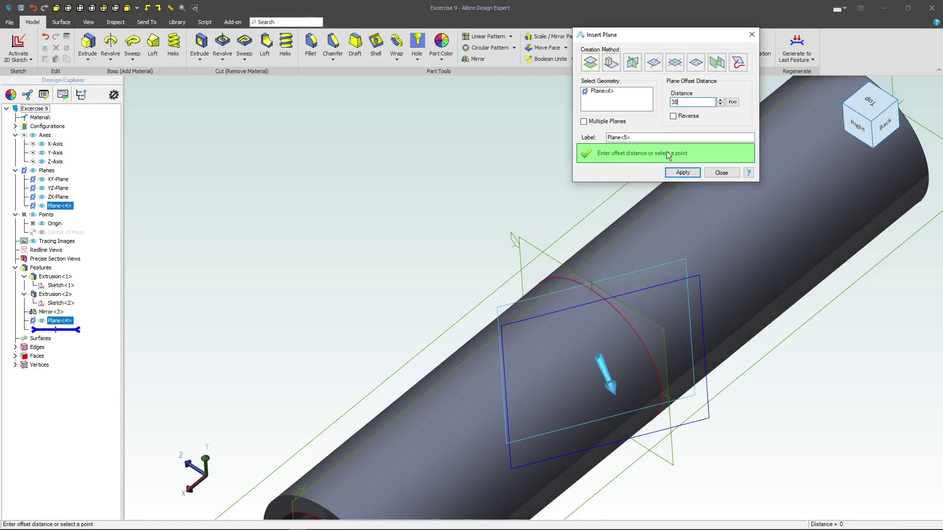
pyautogui.click(641, 108)
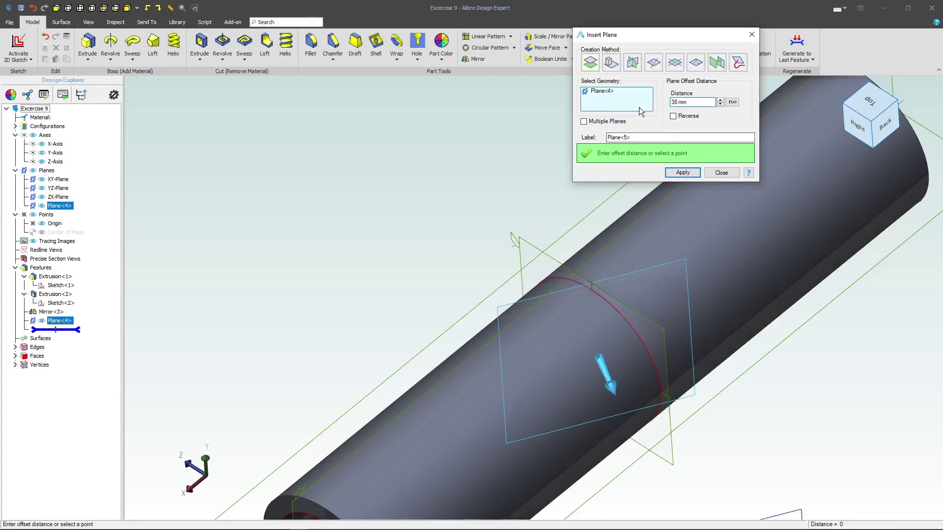
pyautogui.click(673, 117)
pyautogui.click(683, 173)
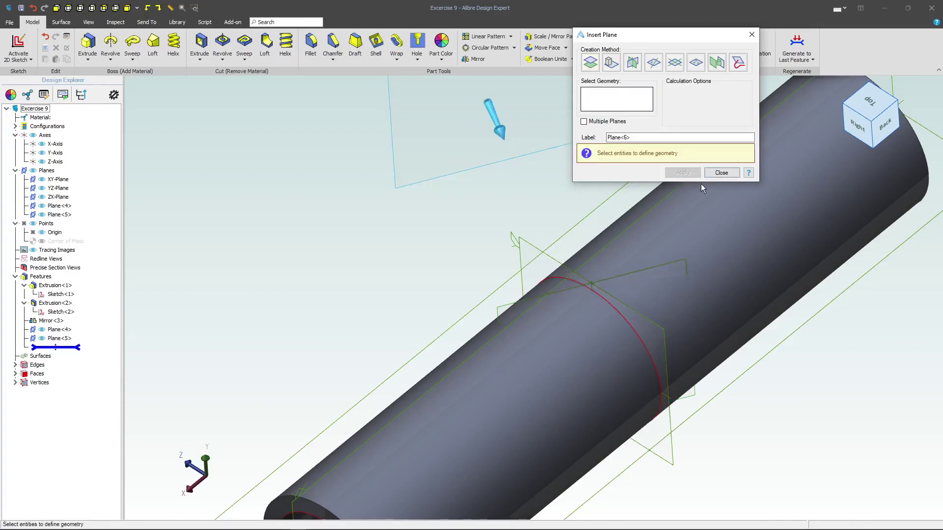
pyautogui.click(721, 173)
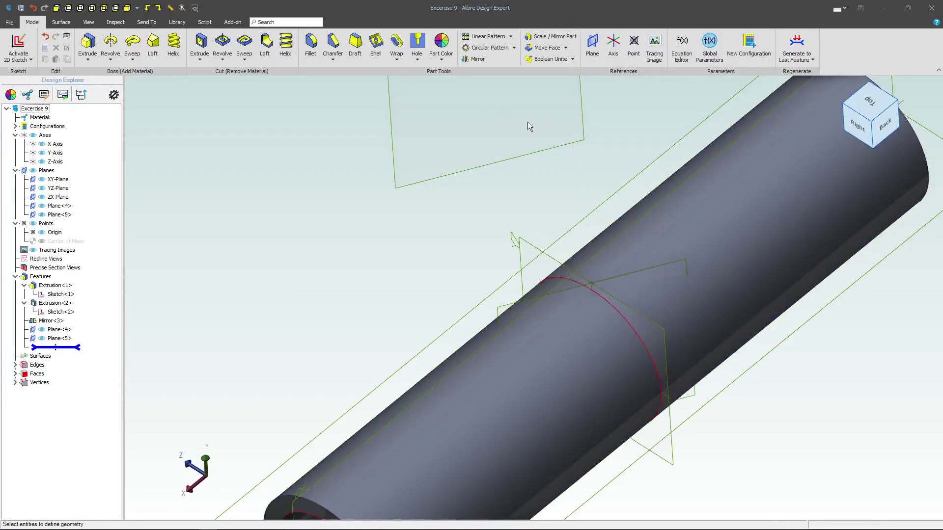
# On Plane<5>, sketch a circle at the origin dimensioned Ø18 as Sketch<3>
pyautogui.click(541, 158)
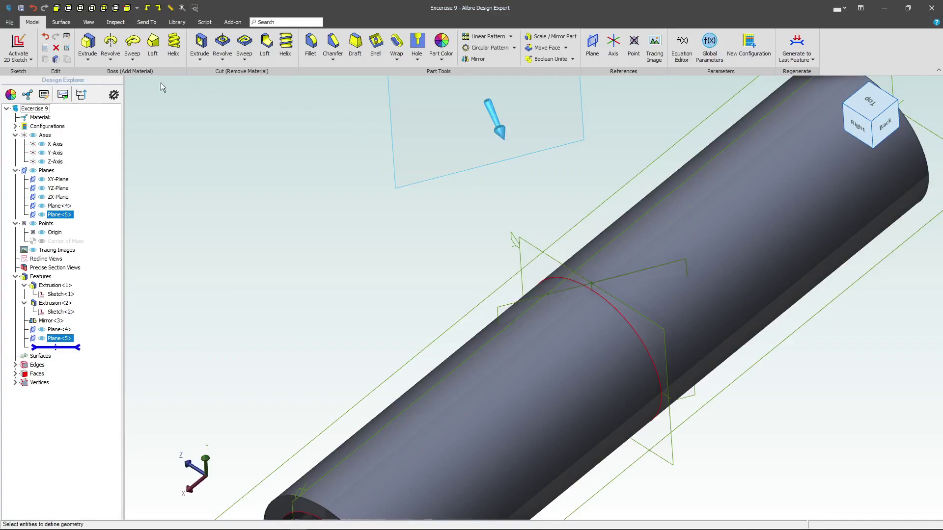
pyautogui.click(14, 45)
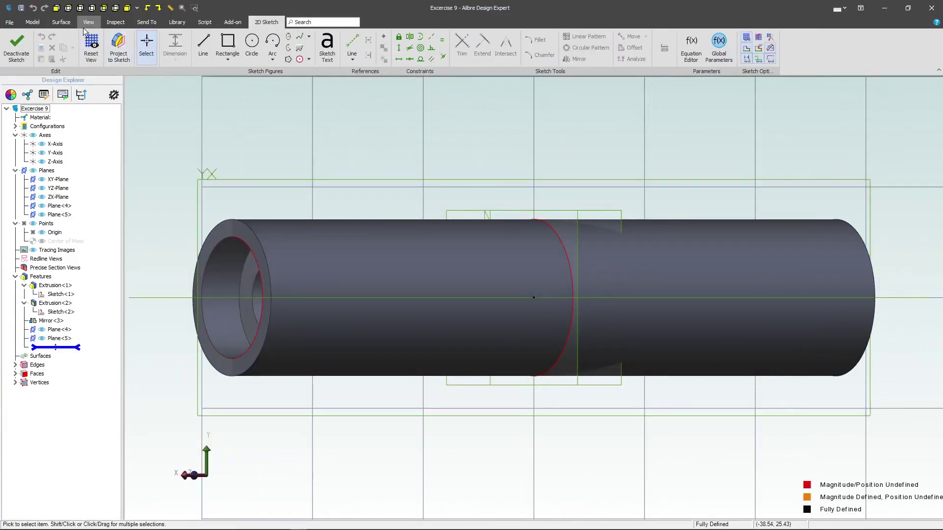
pyautogui.click(91, 44)
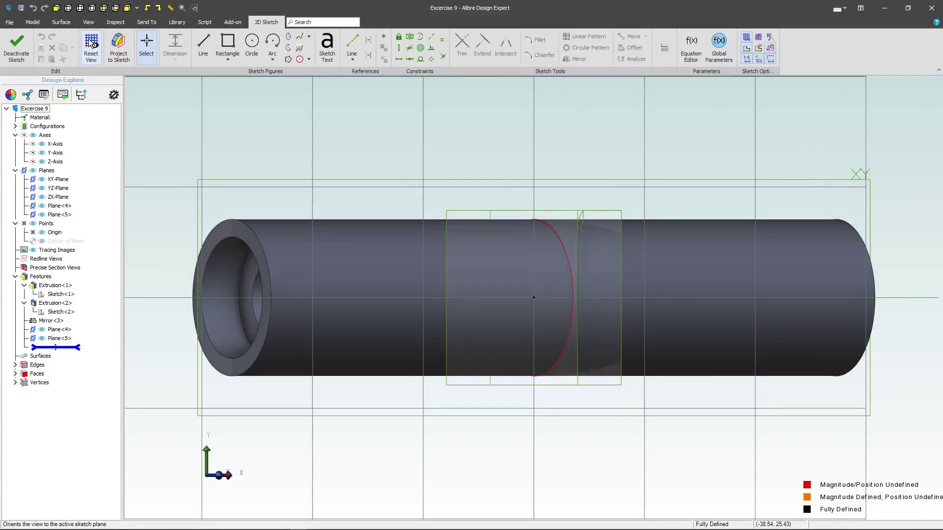
pyautogui.click(252, 49)
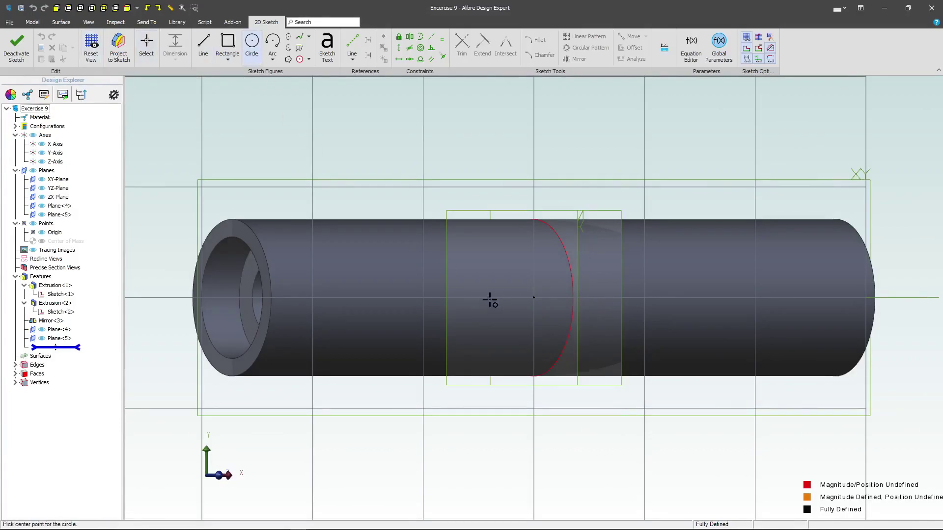
pyautogui.click(533, 297)
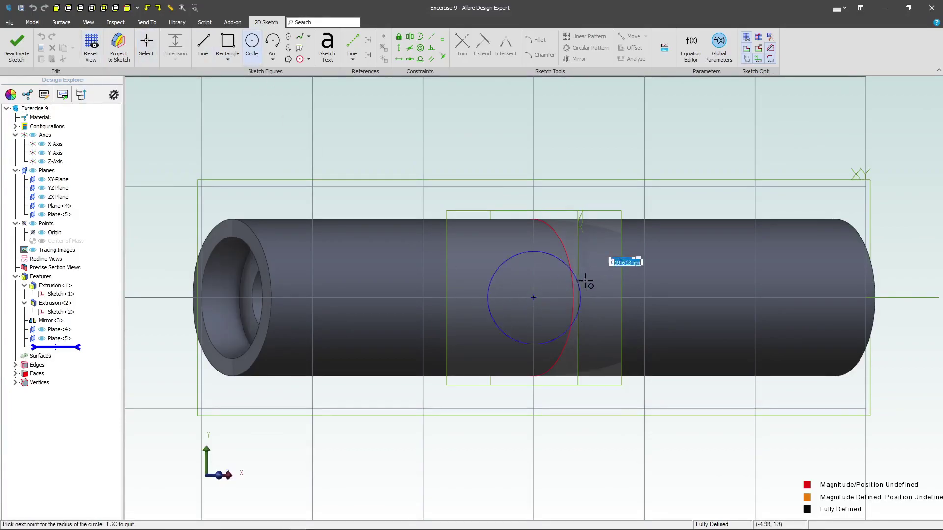
pyautogui.click(610, 273)
pyautogui.click(176, 49)
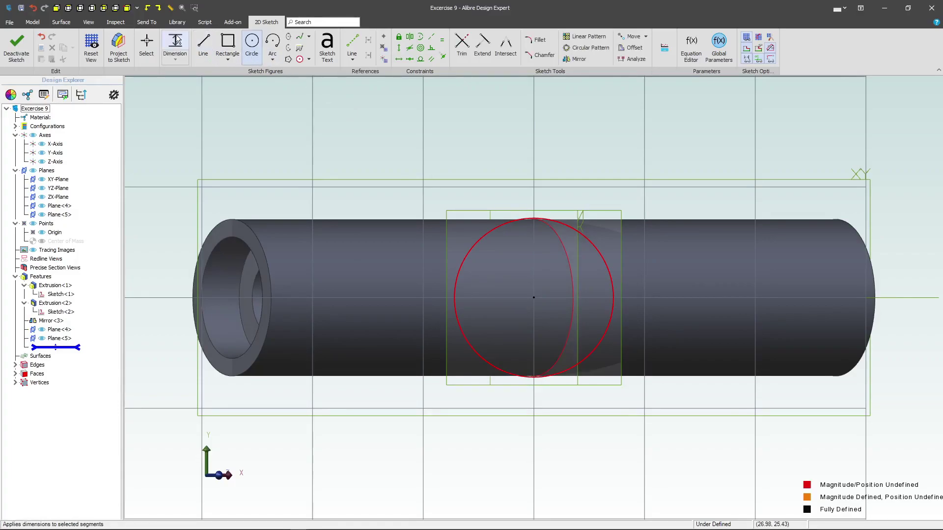
pyautogui.click(564, 227)
pyautogui.click(634, 180)
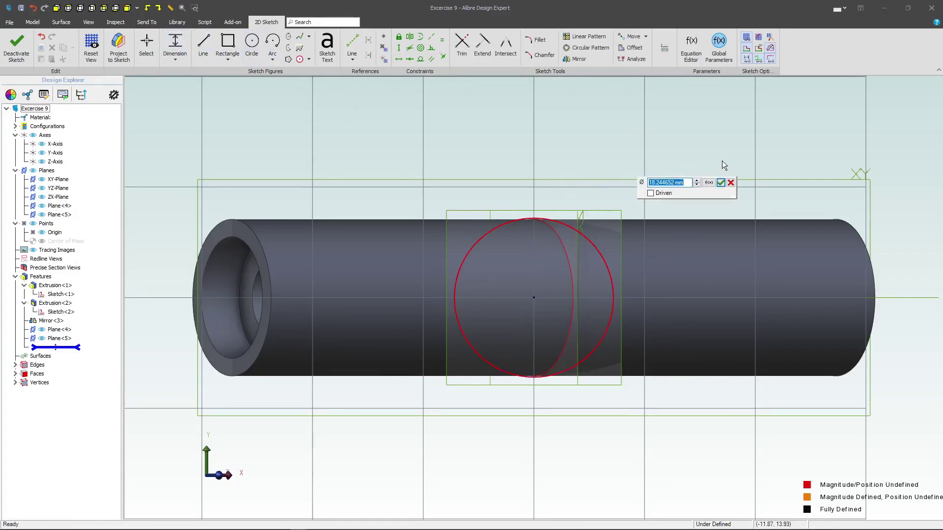
pyautogui.write('18')
pyautogui.press('Return')
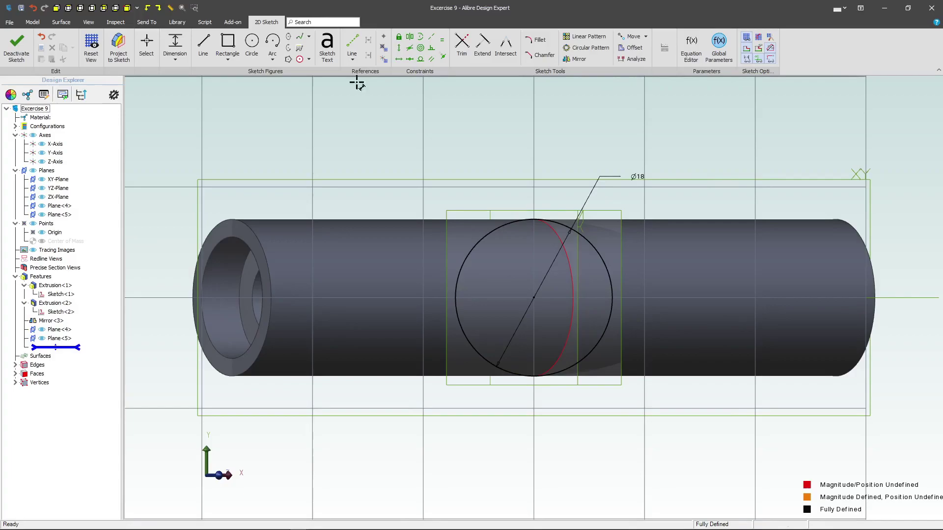
pyautogui.click(16, 47)
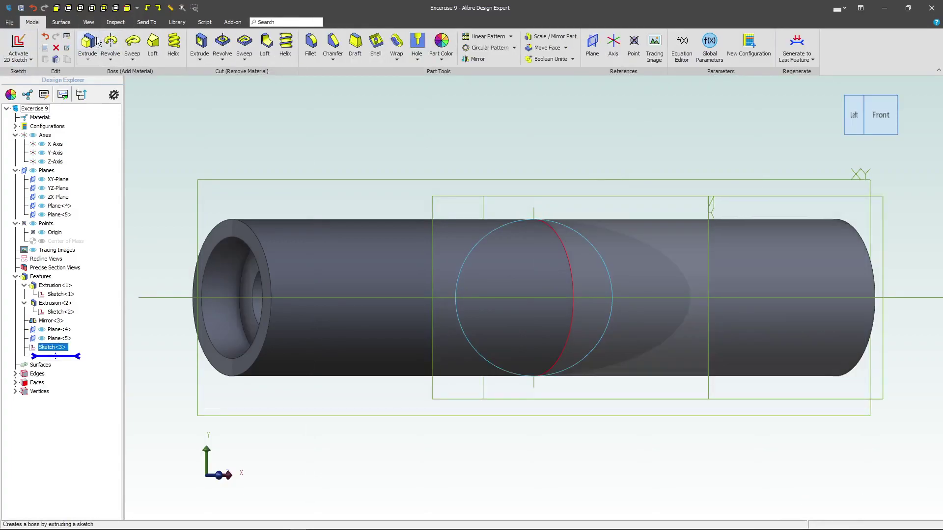
# Extrude the Ø18 circle up to the next face as the branch, then select its end face
pyautogui.click(87, 42)
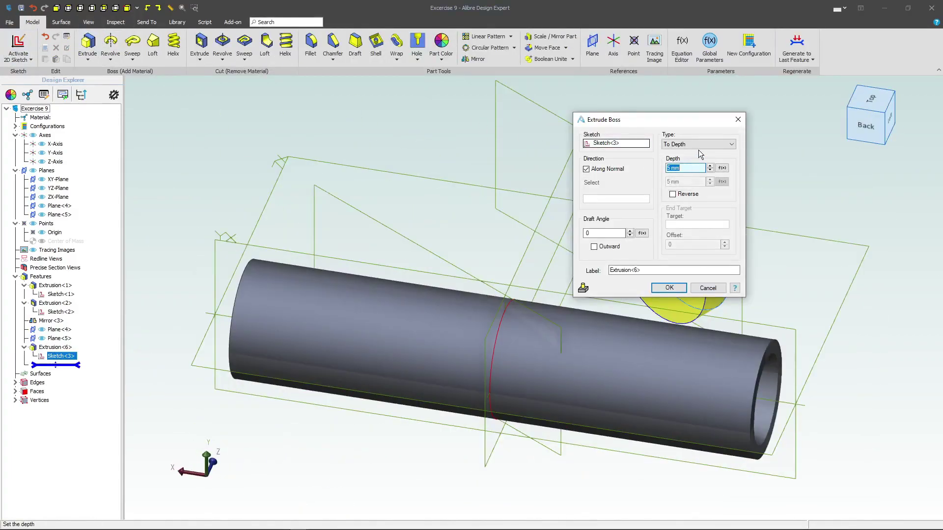
pyautogui.click(699, 146)
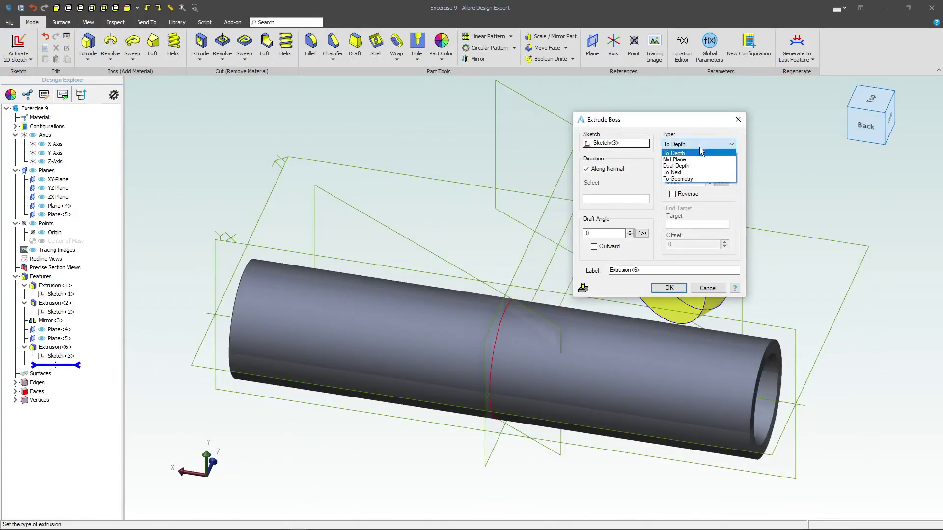
pyautogui.click(696, 173)
pyautogui.click(670, 288)
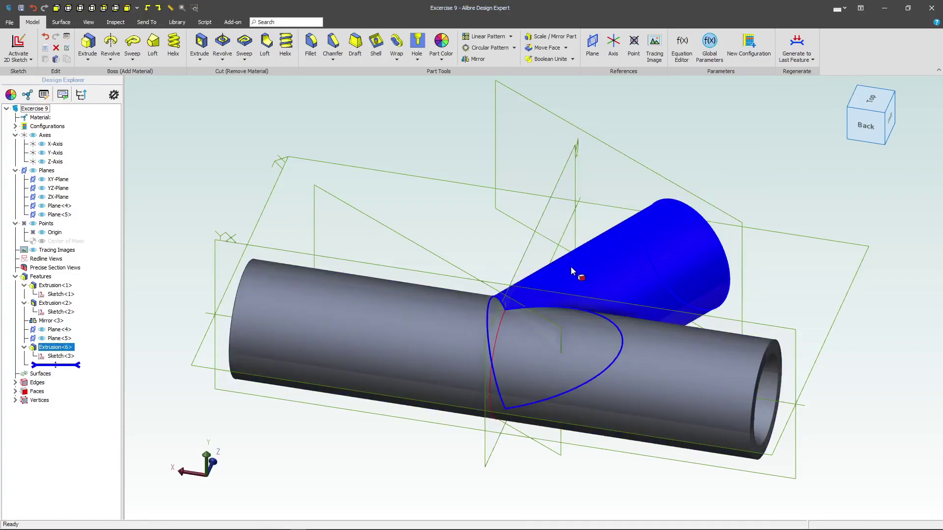
pyautogui.moveTo(570, 267); pyautogui.dragTo(561, 295, button='middle')
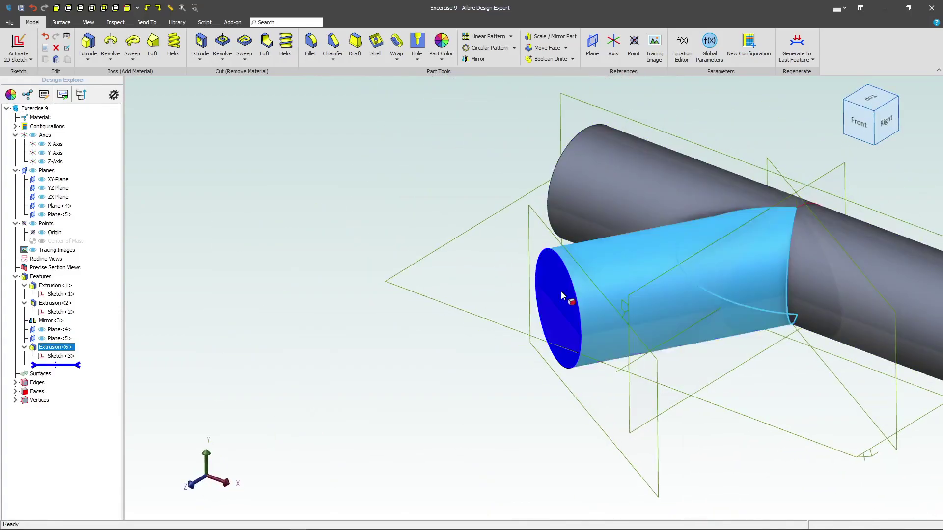
pyautogui.click(551, 287)
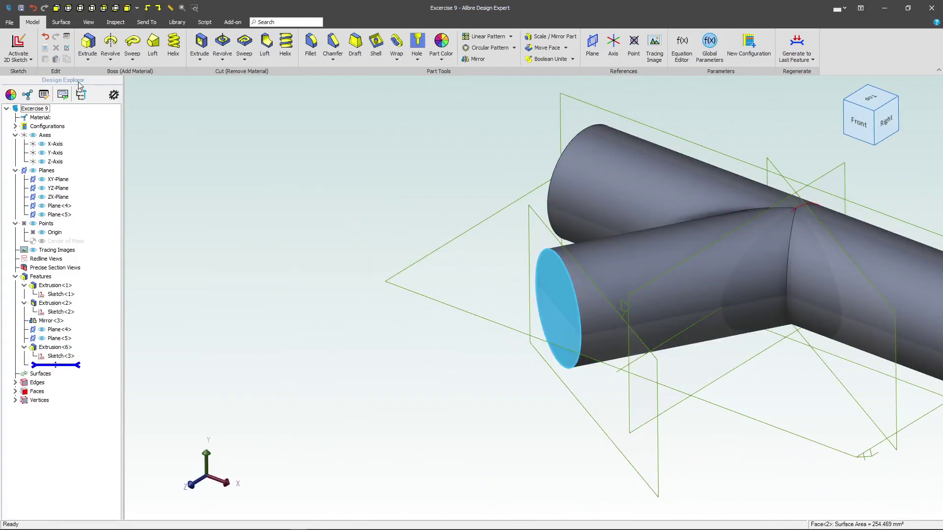
# Sketch a Ø22 circle centred on the pipe axis on the branch end face
pyautogui.click(18, 46)
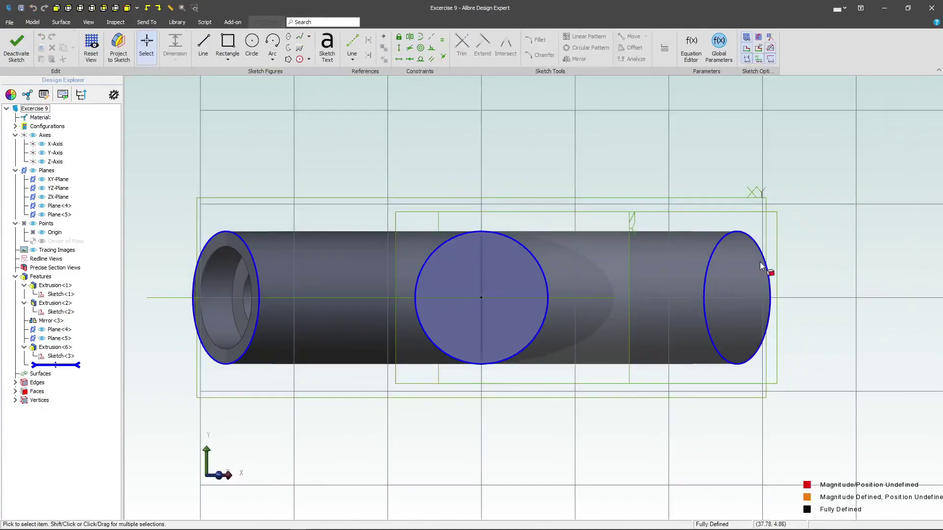
pyautogui.click(251, 44)
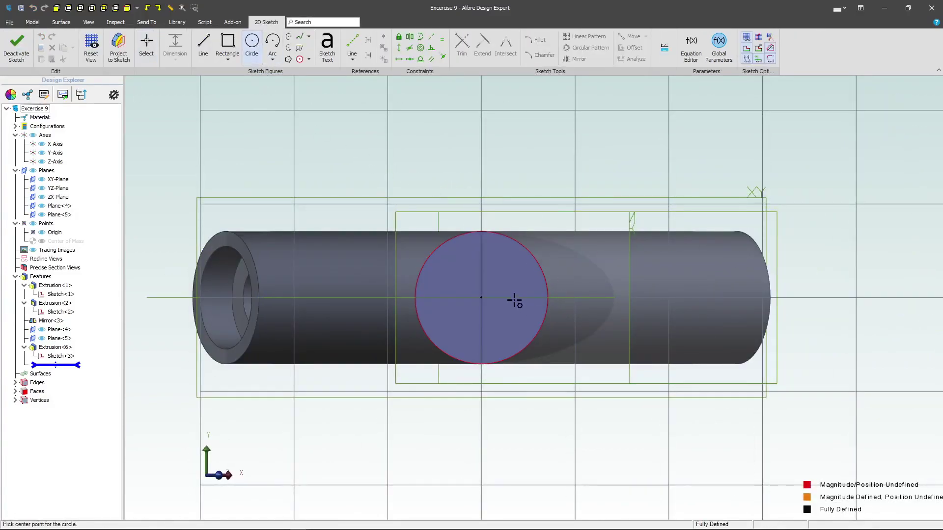
pyautogui.click(483, 297)
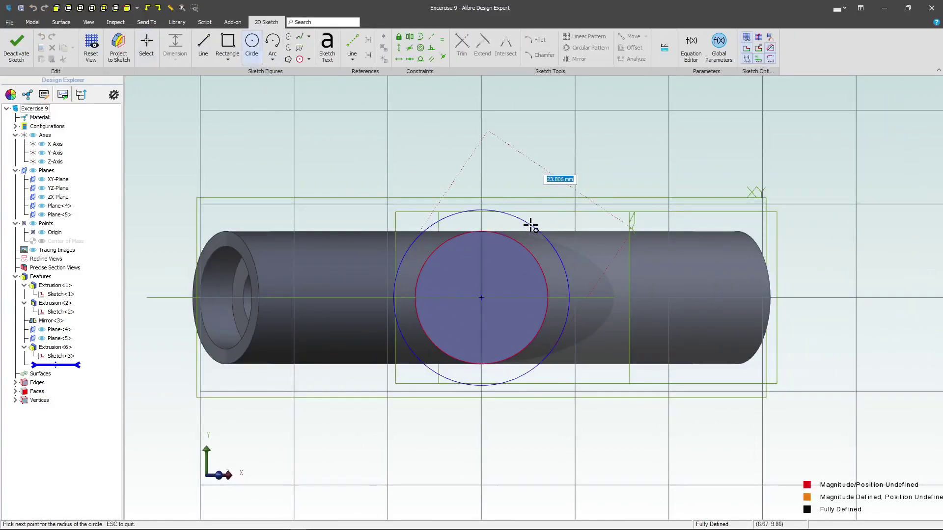
pyautogui.click(525, 198)
pyautogui.press('Escape')
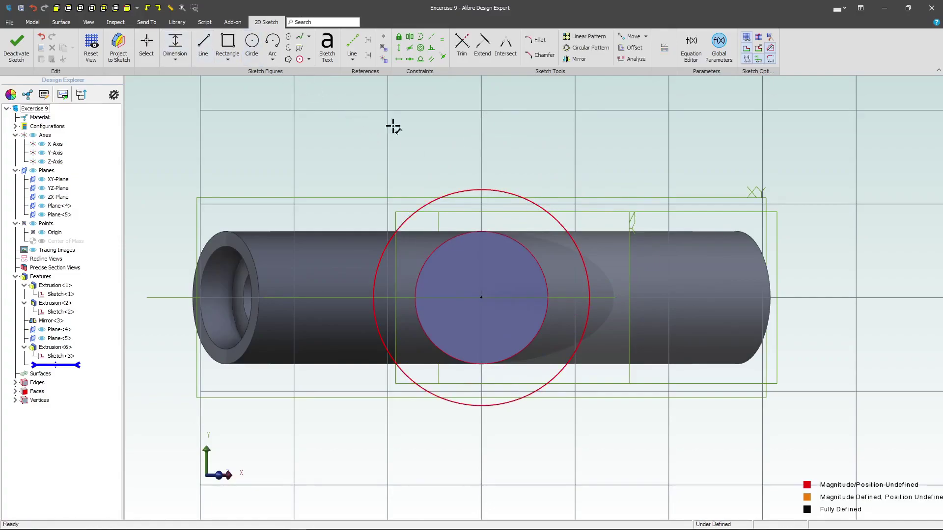
pyautogui.click(543, 212)
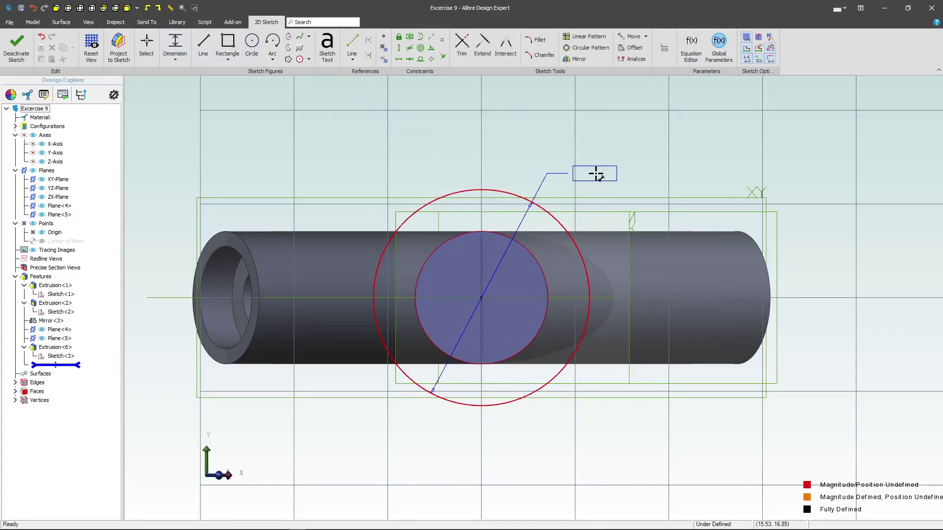
pyautogui.click(578, 180)
pyautogui.press('Escape')
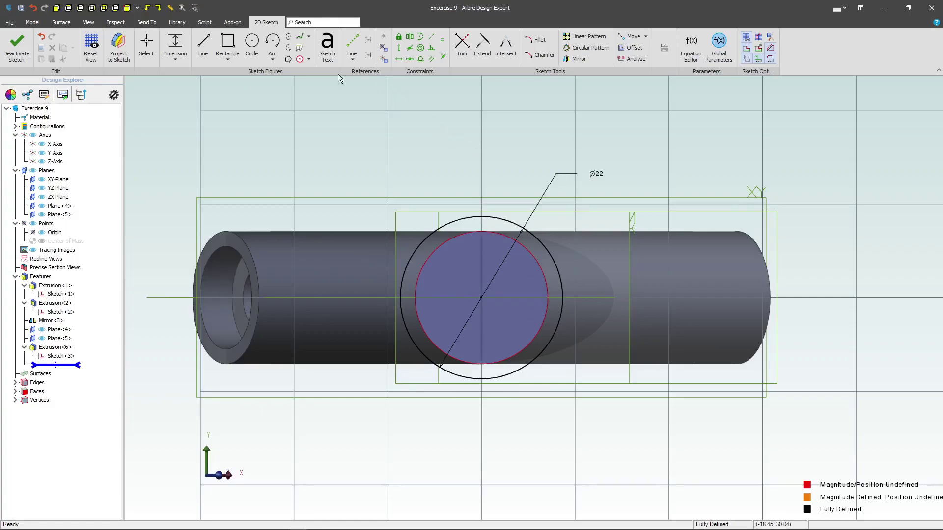
# Draw four lines running outward from the Ø22 circle for the flange outline
pyautogui.click(203, 44)
pyautogui.moveTo(524, 229); pyautogui.dragTo(702, 282)
pyautogui.click(681, 322)
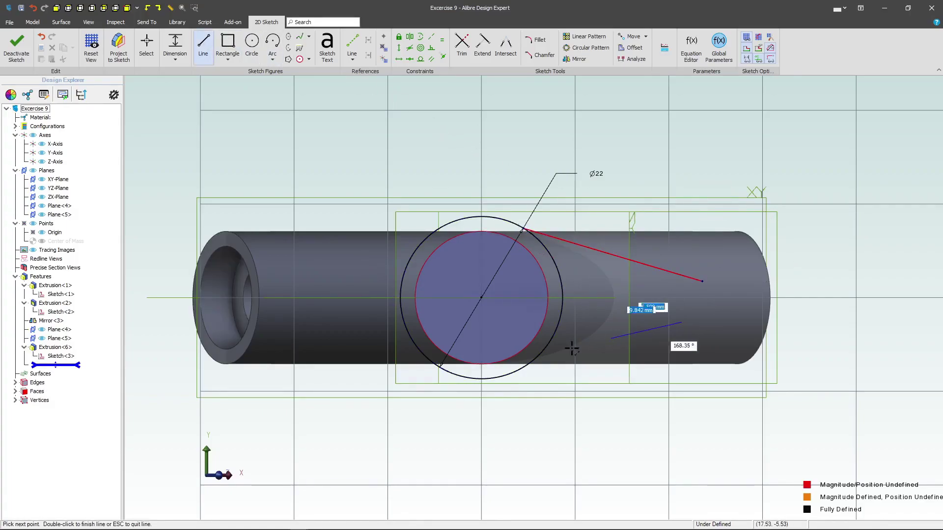
pyautogui.doubleClick(505, 375)
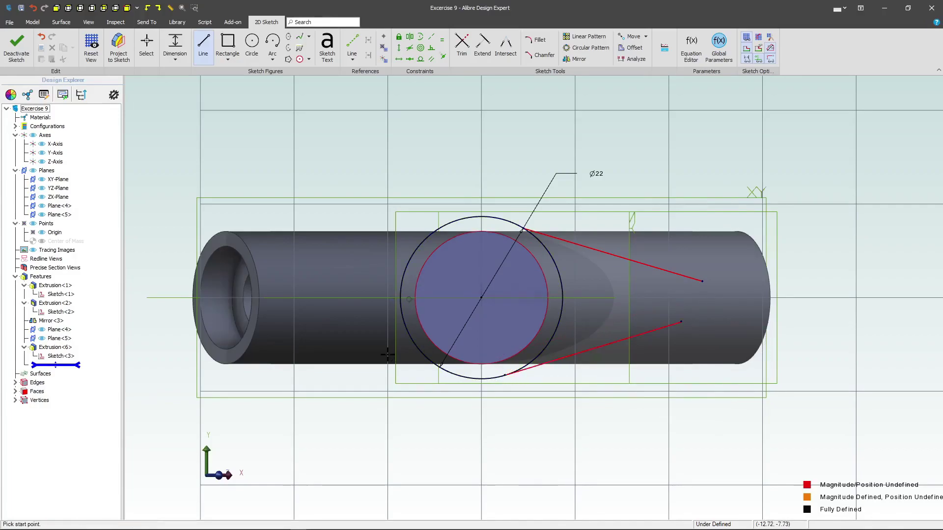
pyautogui.click(321, 306)
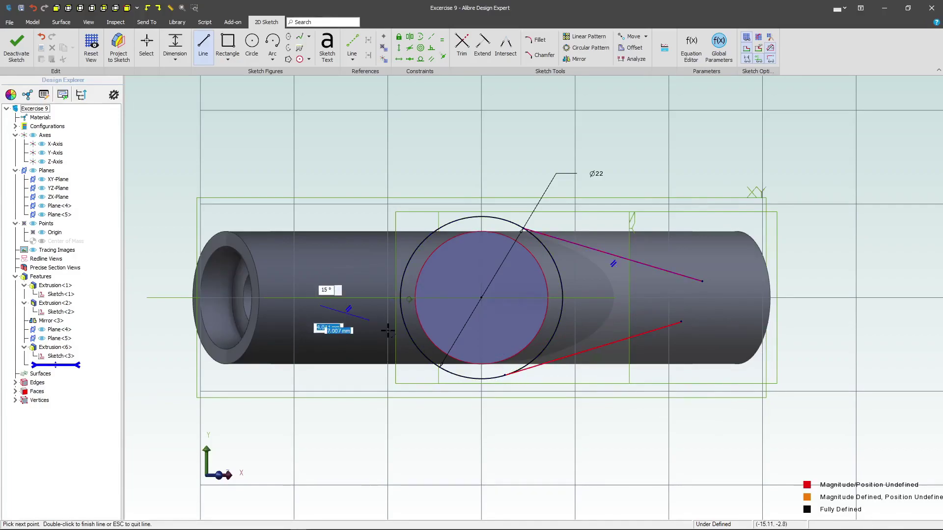
pyautogui.doubleClick(444, 368)
pyautogui.click(305, 277)
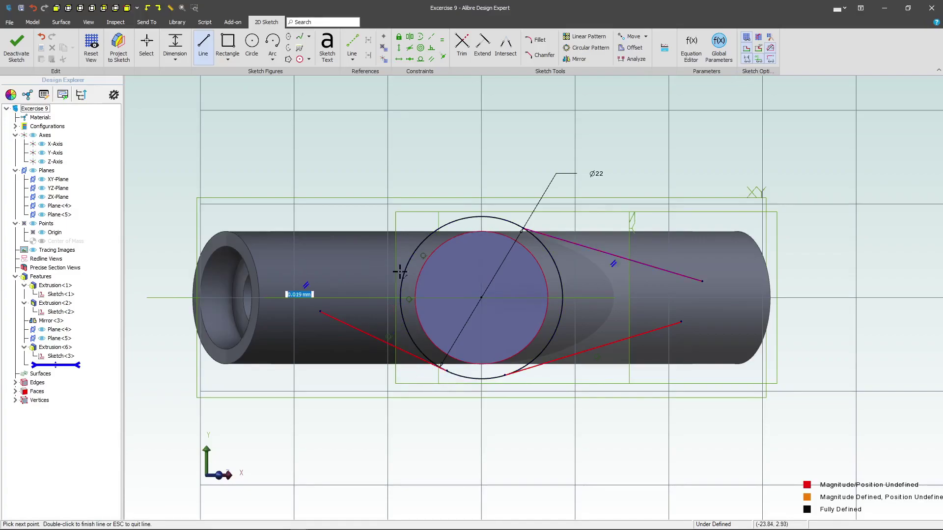
pyautogui.doubleClick(443, 226)
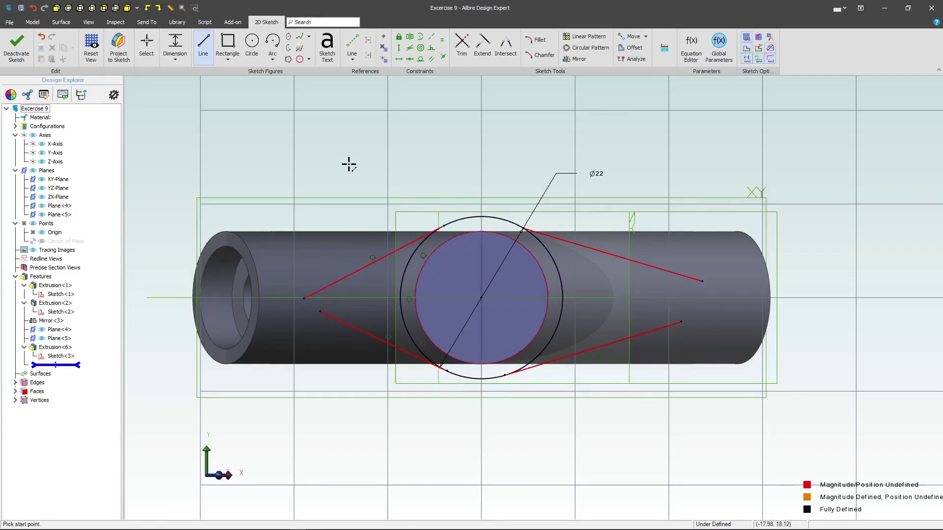
# Draw an arc joining the ends of the two right-hand lines
pyautogui.click(272, 43)
pyautogui.click(643, 300)
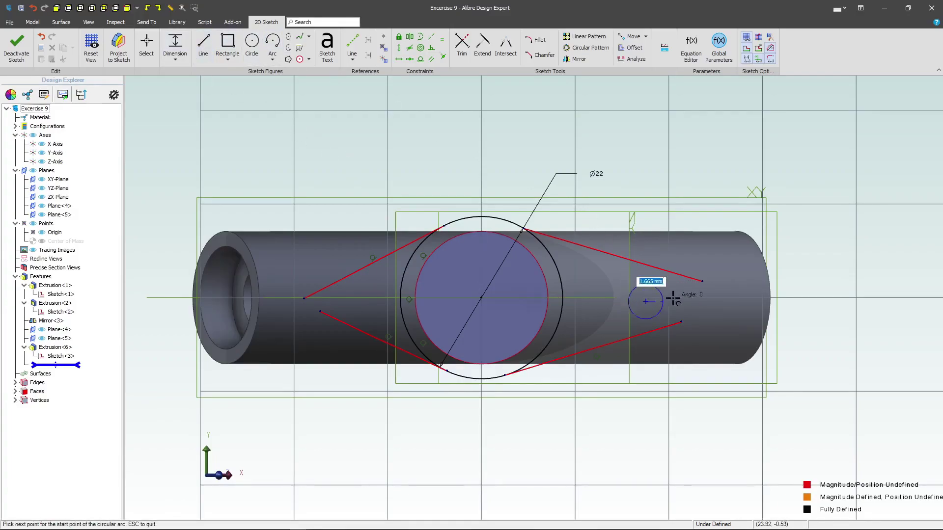
pyautogui.click(702, 282)
pyautogui.click(673, 326)
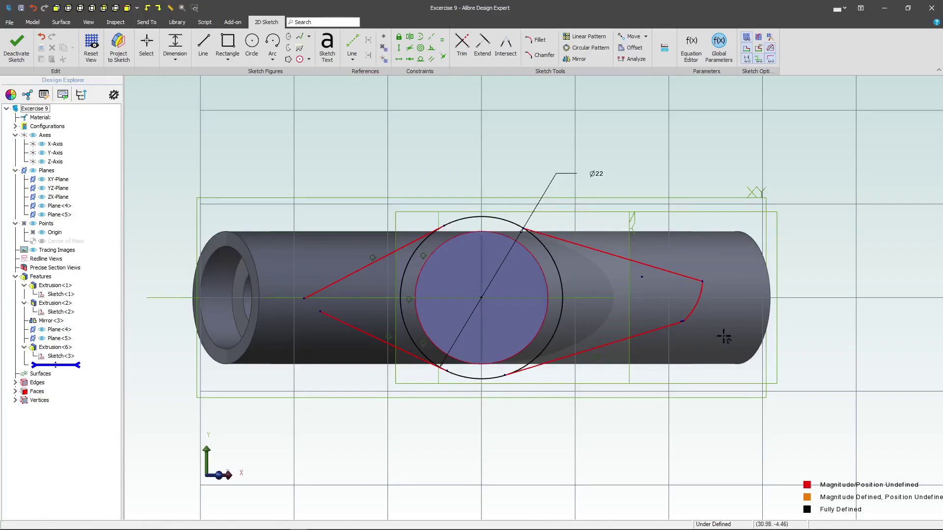
pyautogui.press('Escape')
pyautogui.scroll(5, 712, 334)
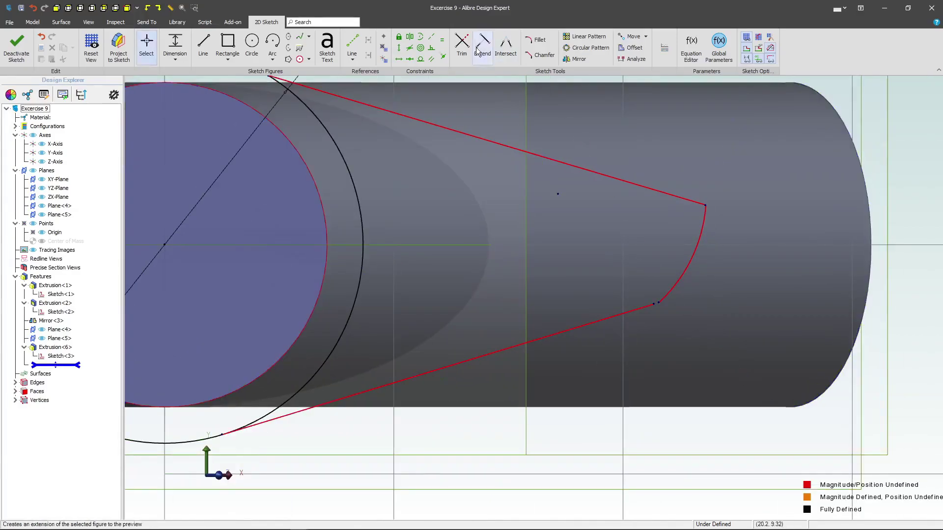
# Make the arc's lower endpoint coincident with the line end and reshape the corner
pyautogui.click(442, 55)
pyautogui.click(659, 300)
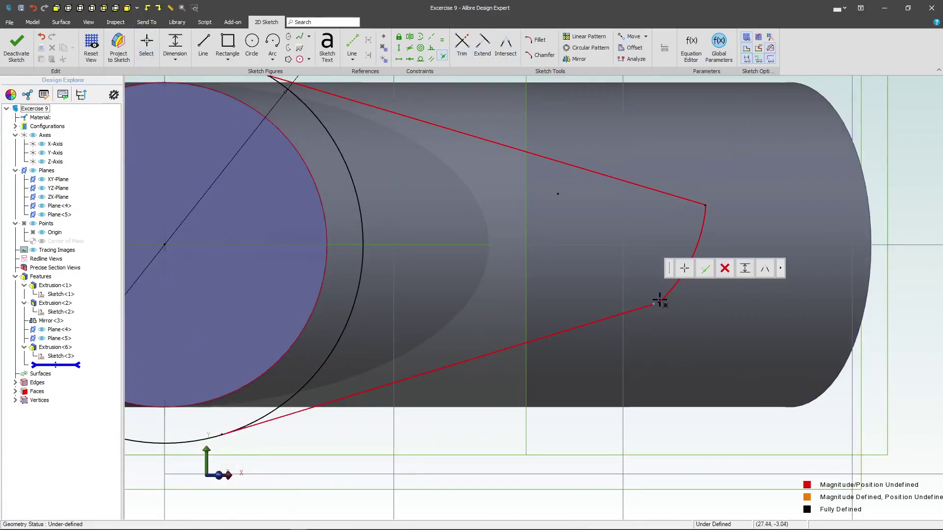
pyautogui.scroll(-3, 663, 349)
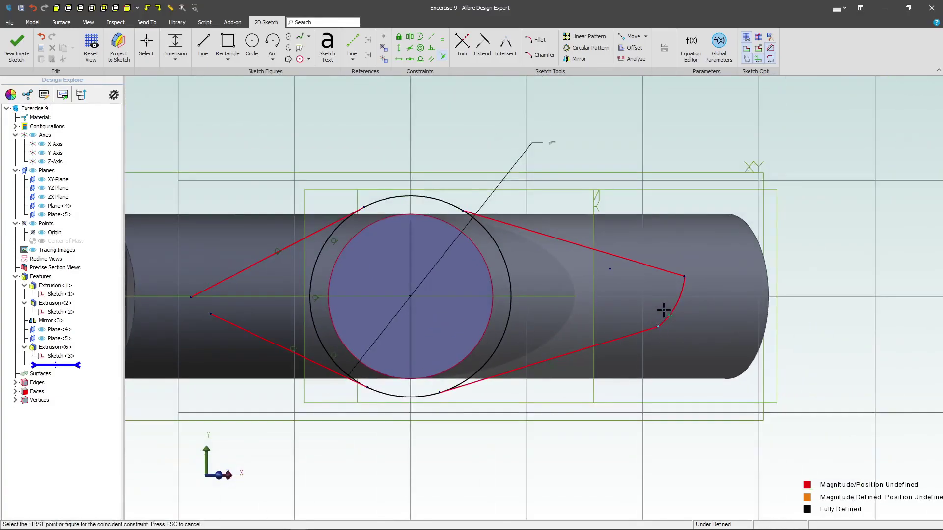
pyautogui.press('Escape')
pyautogui.moveTo(684, 276); pyautogui.dragTo(653, 270)
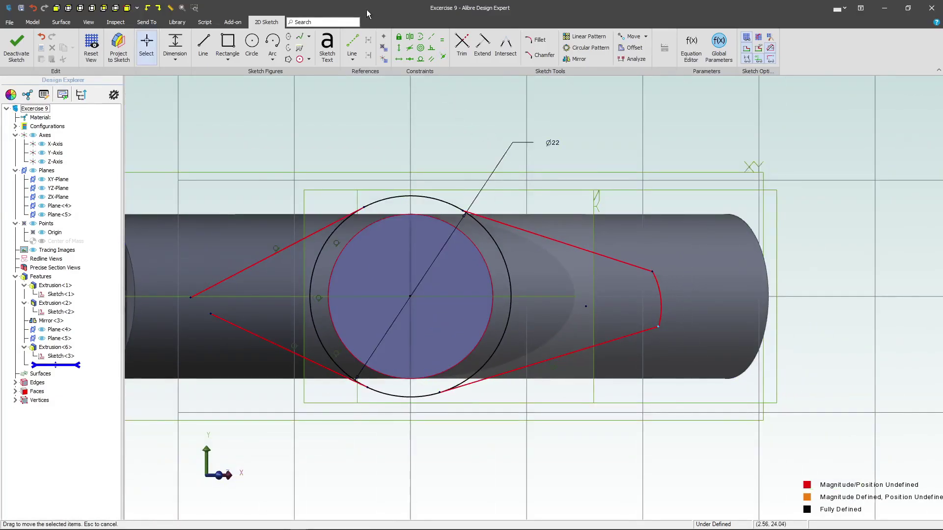
# Make the end arc tangent to both the upper and lower right lines
pyautogui.click(421, 60)
pyautogui.click(621, 261)
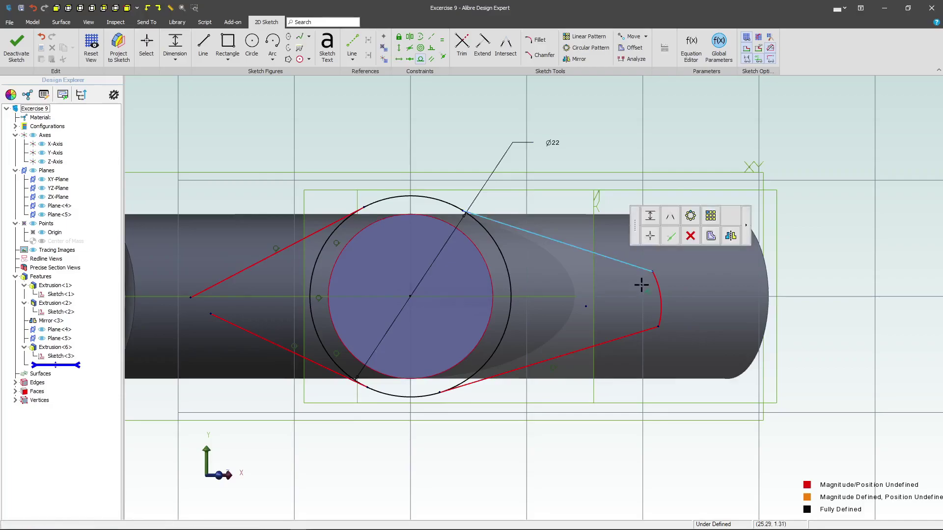
pyautogui.click(657, 298)
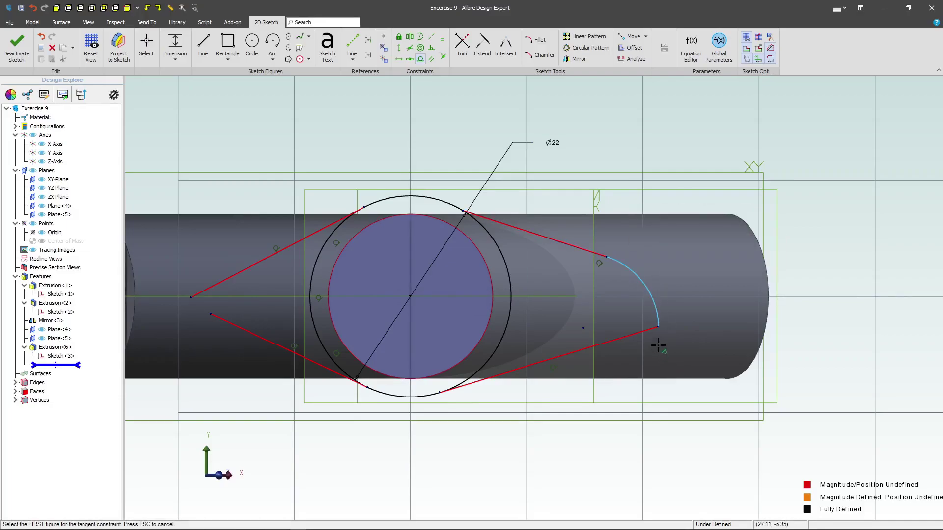
pyautogui.press('Escape')
pyautogui.moveTo(658, 326); pyautogui.dragTo(608, 346)
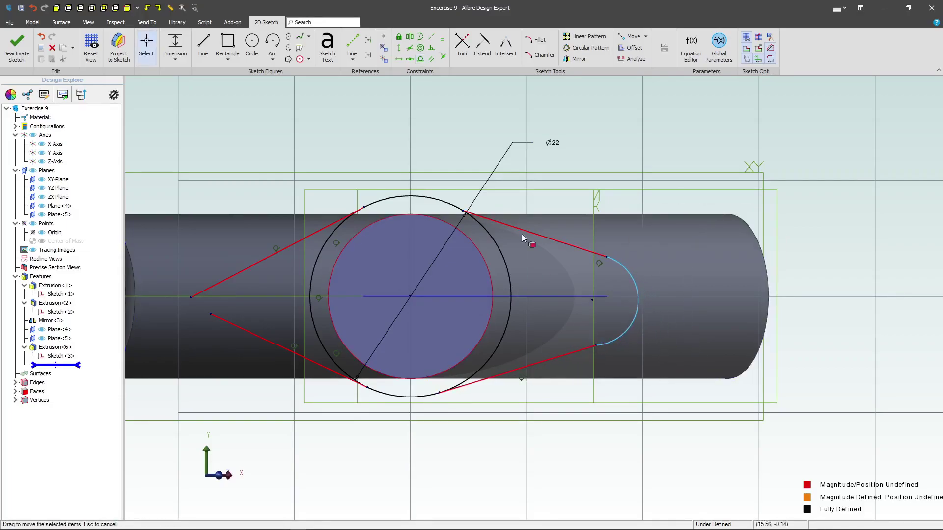
pyautogui.click(421, 59)
pyautogui.click(618, 336)
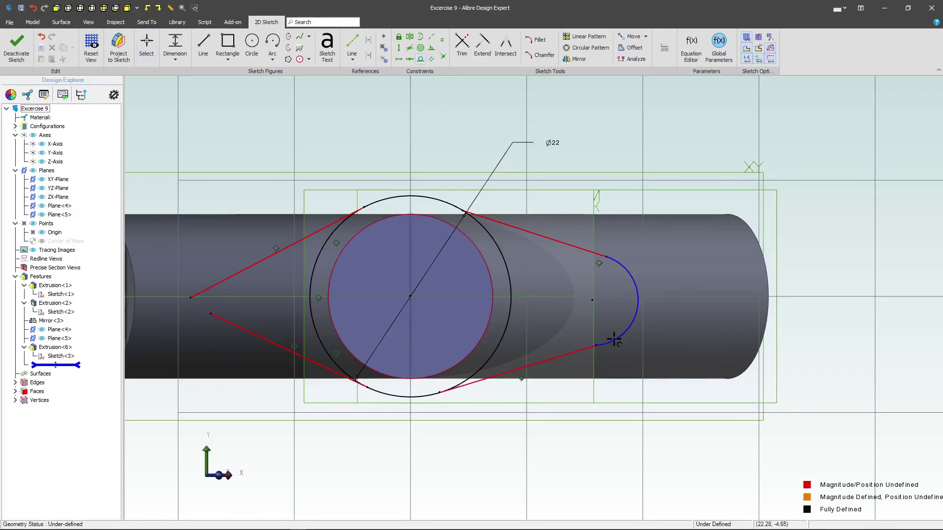
pyautogui.click(579, 347)
pyautogui.press('Escape')
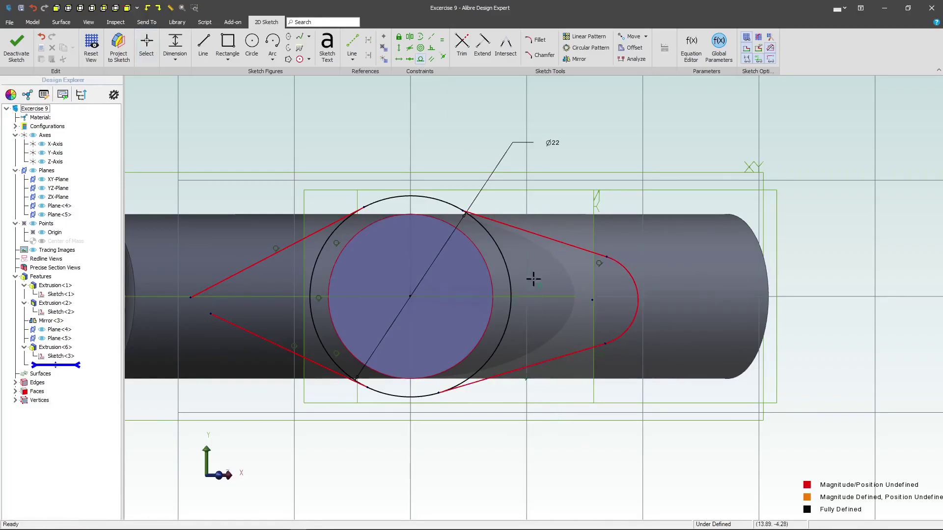
# Make the upper right line tangent to the Ø22 circle and level the right end with its centre
pyautogui.click(422, 59)
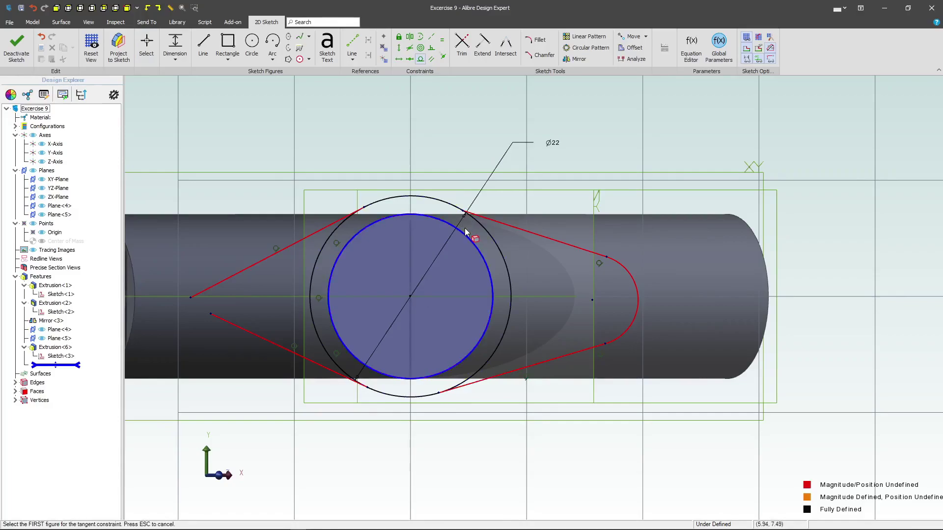
pyautogui.click(451, 205)
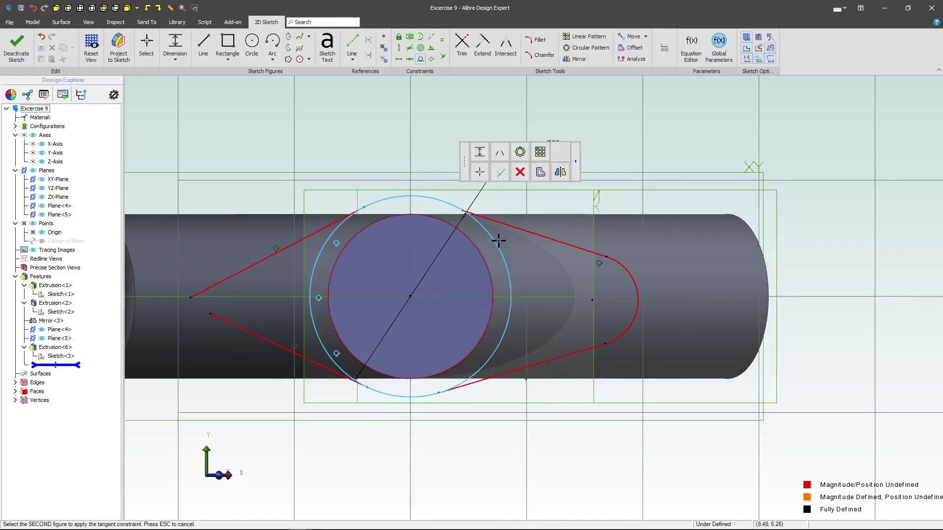
pyautogui.click(528, 235)
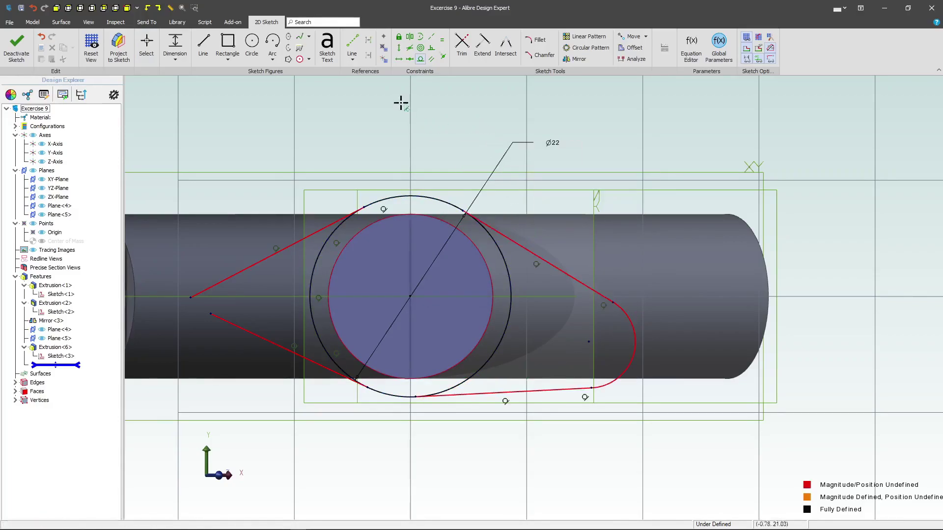
pyautogui.click(398, 60)
pyautogui.click(588, 341)
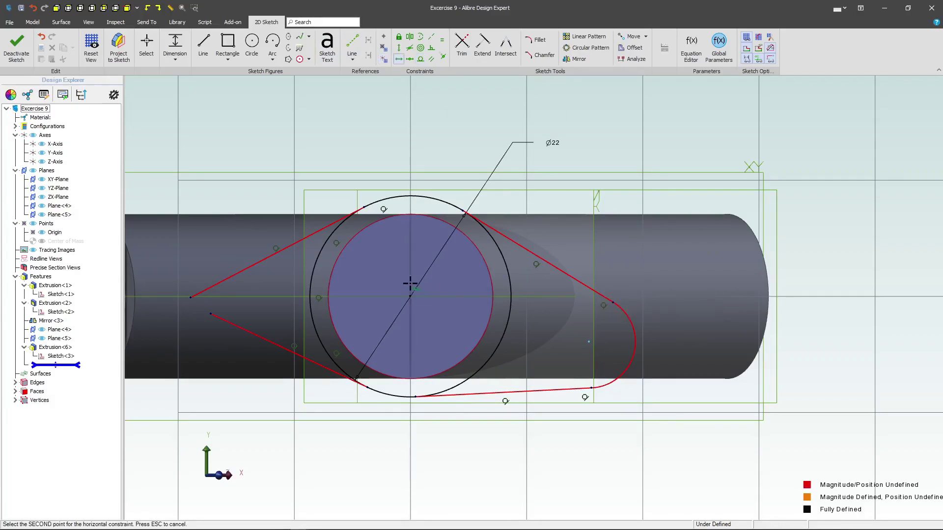
pyautogui.click(410, 295)
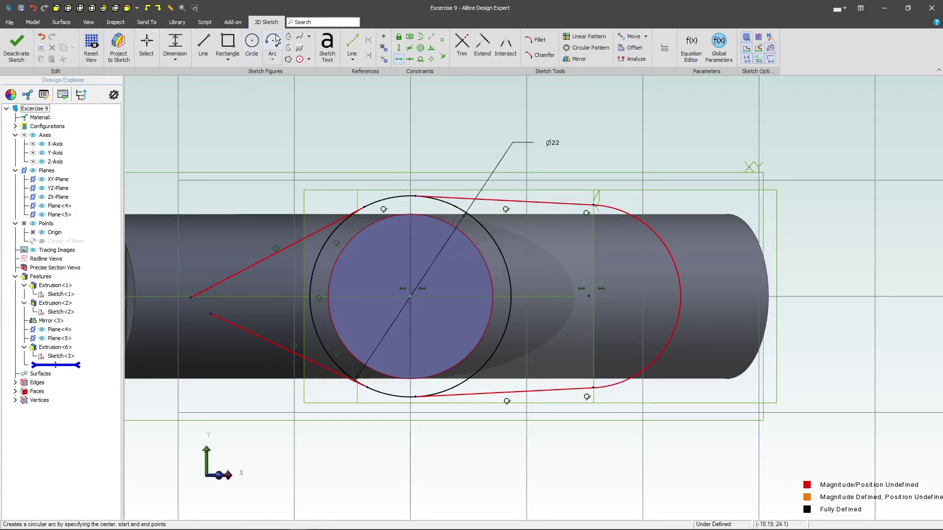
# Draw a small circle at the right end point and dimension it Ø4
pyautogui.click(252, 42)
pyautogui.click(589, 296)
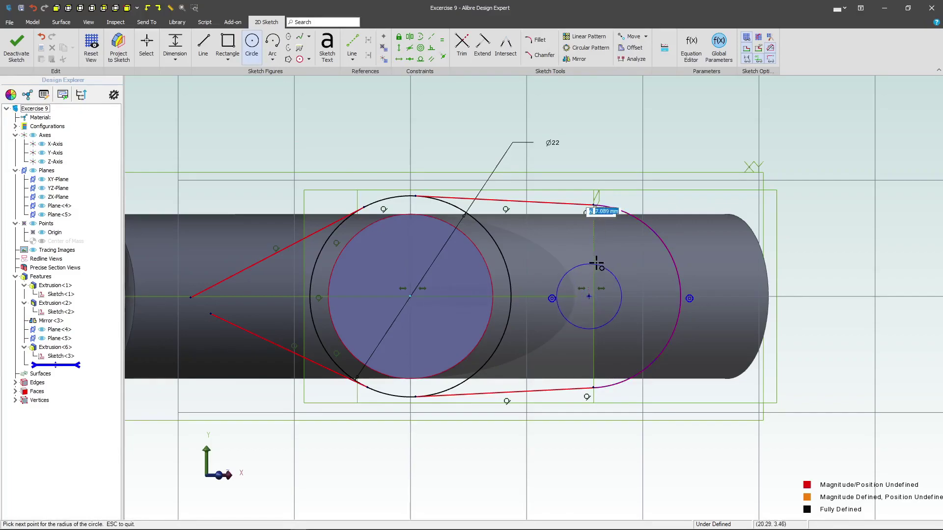
pyautogui.click(599, 263)
pyautogui.press('Escape')
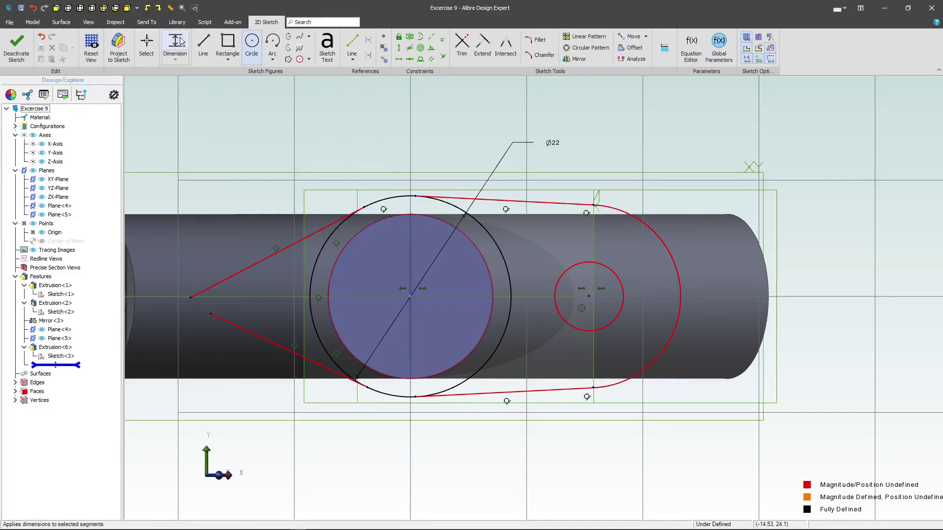
pyautogui.moveTo(606, 270); pyautogui.dragTo(718, 217)
pyautogui.write('4')
pyautogui.press('Return')
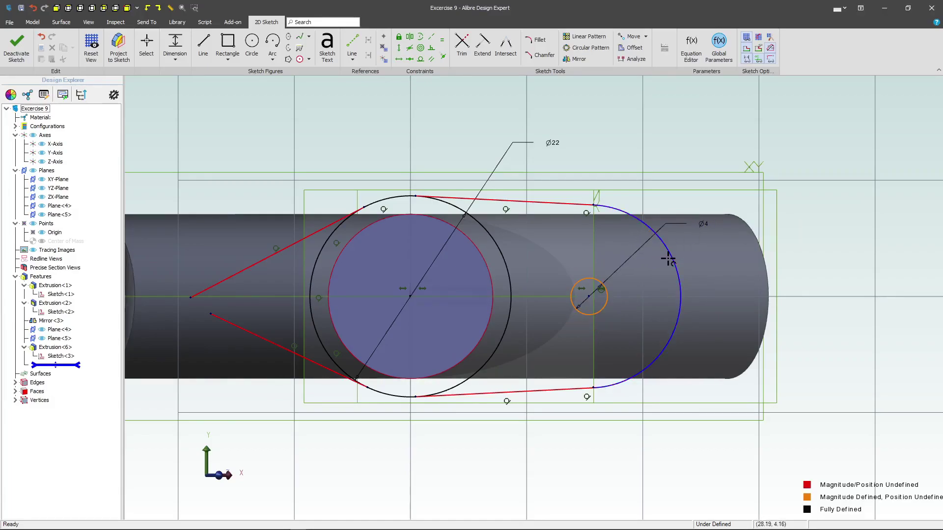
# Dimension the right end arc R4 and the hole 15 from the bore centre, then shorten the upper left line
pyautogui.moveTo(670, 257); pyautogui.dragTo(746, 165)
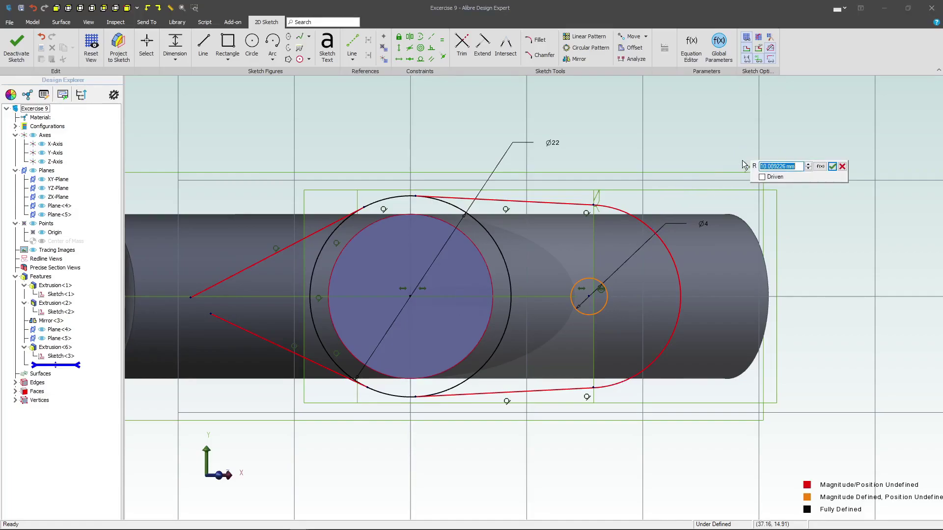
pyautogui.write('4')
pyautogui.press('Return')
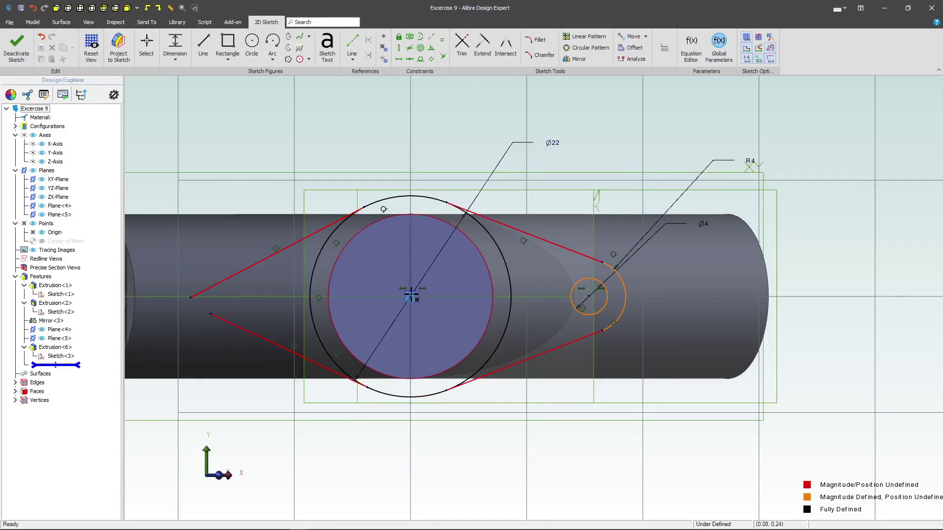
pyautogui.click(588, 296)
pyautogui.click(506, 456)
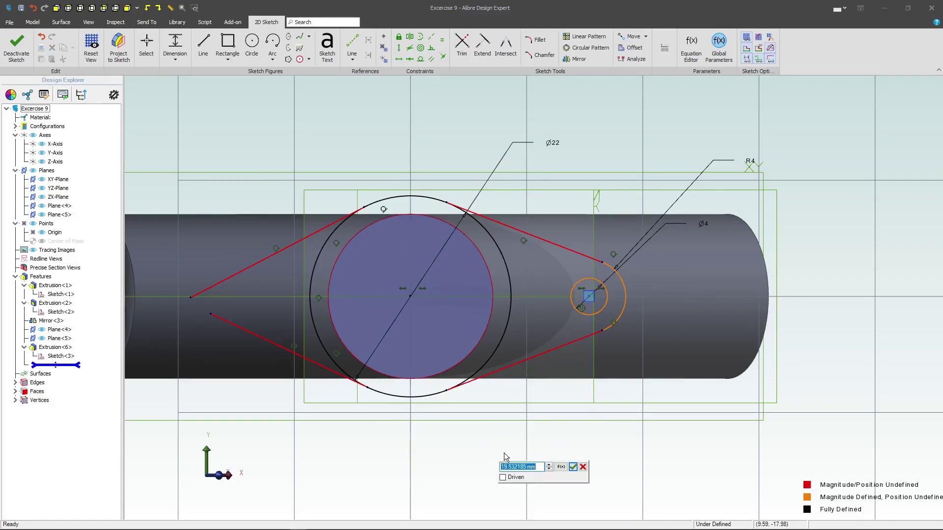
pyautogui.write('15')
pyautogui.press('Return')
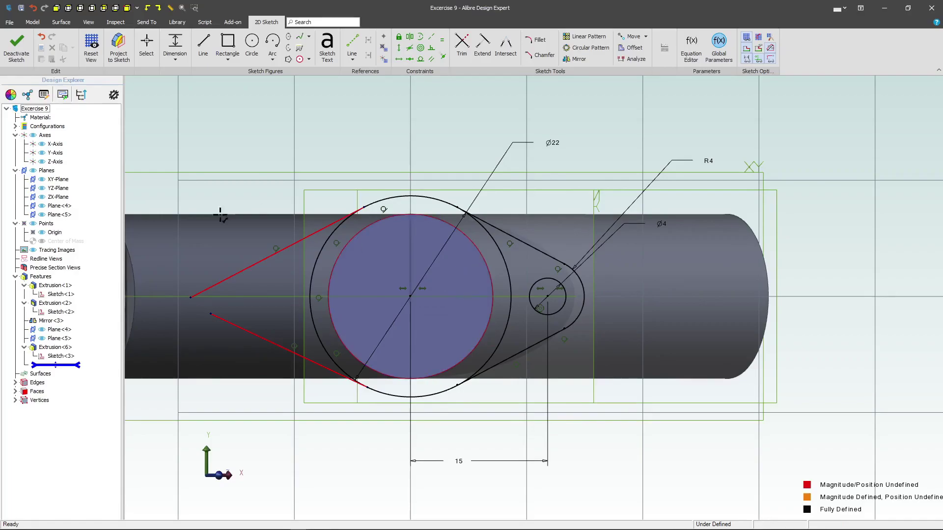
pyautogui.moveTo(190, 297); pyautogui.dragTo(223, 268)
# Draw a start-end-radius arc closing the left end between the upper and lower lines
pyautogui.click(272, 59)
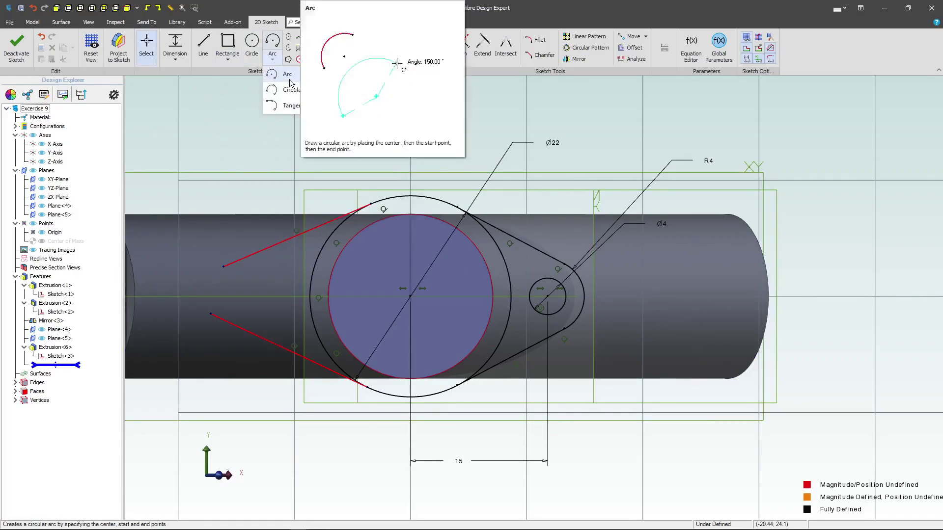
pyautogui.click(290, 89)
pyautogui.click(224, 266)
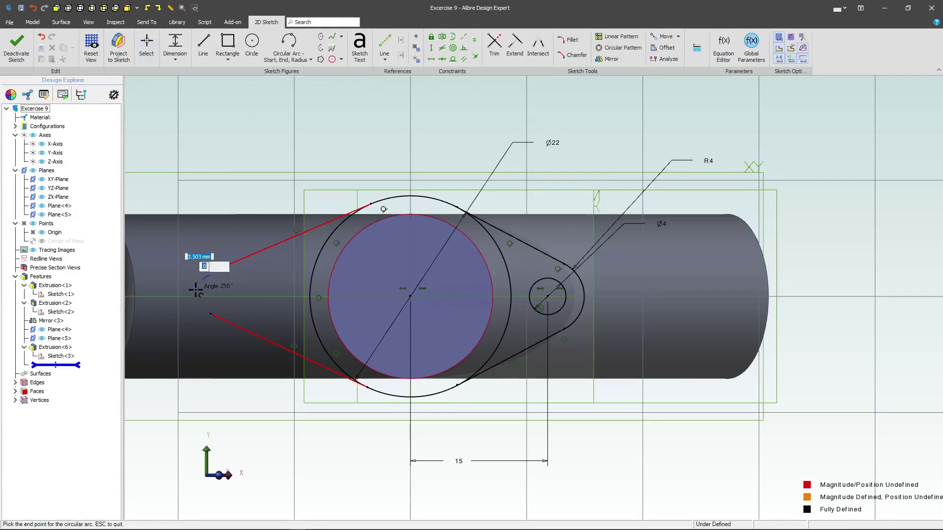
pyautogui.click(210, 313)
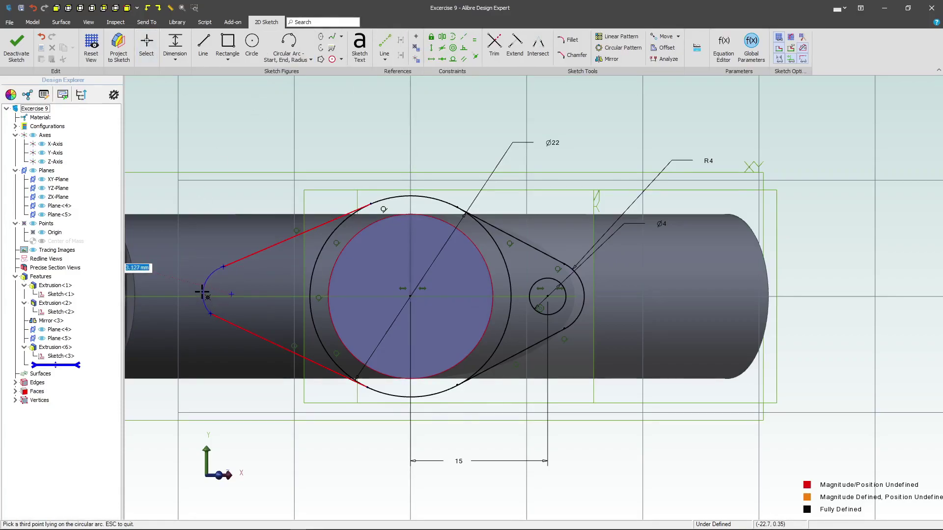
pyautogui.click(202, 292)
# Make the left arc tangent to both left lines and equal to the R4 arc
pyautogui.click(455, 61)
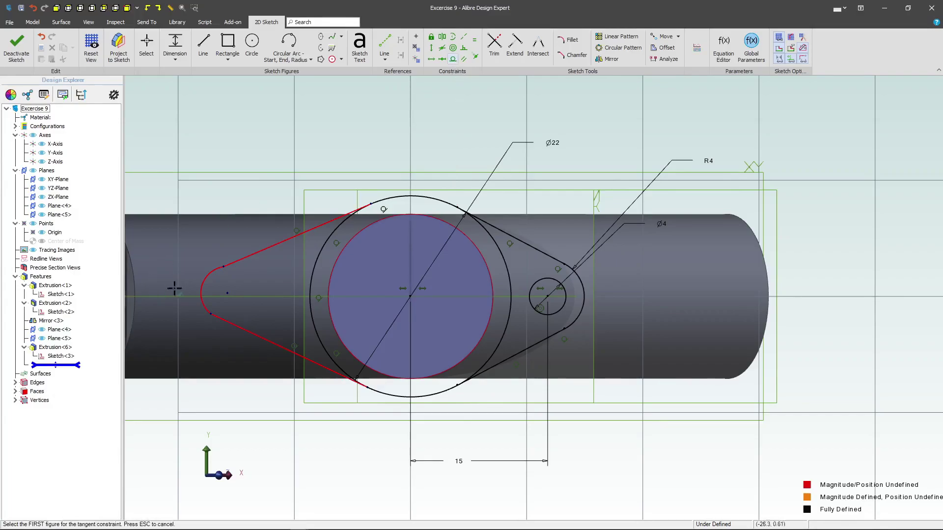
pyautogui.click(246, 256)
pyautogui.click(204, 275)
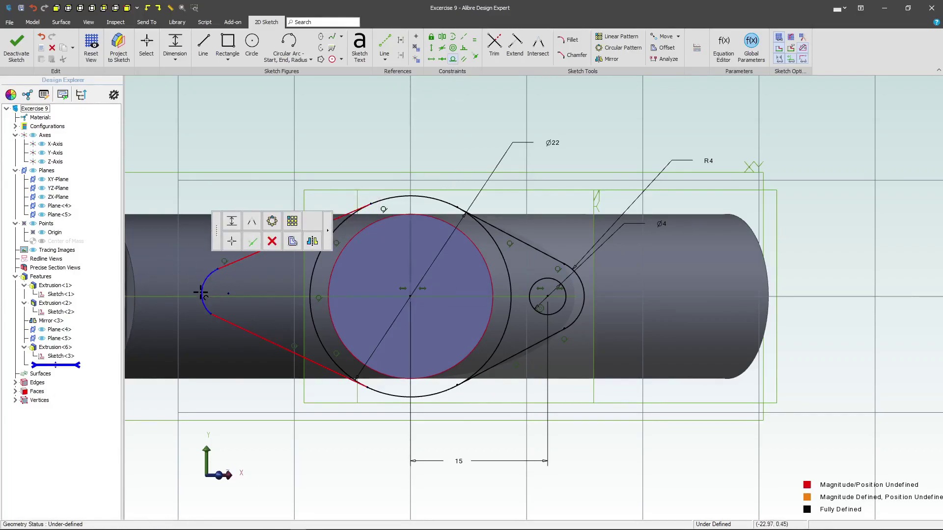
pyautogui.click(221, 313)
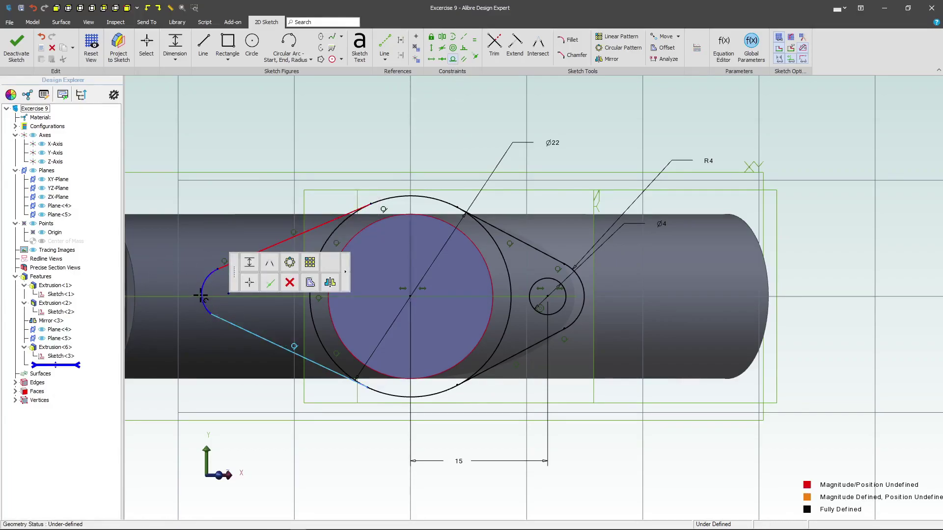
pyautogui.click(213, 298)
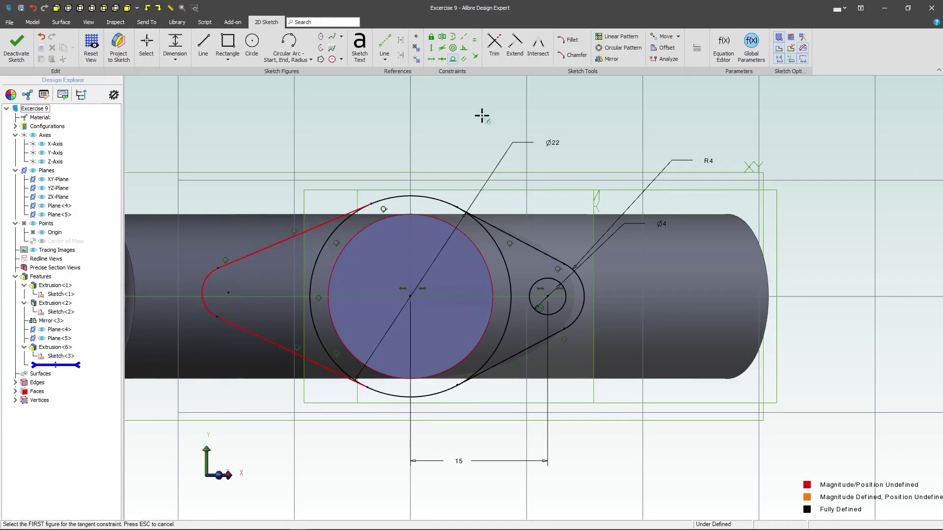
pyautogui.click(472, 43)
pyautogui.click(206, 279)
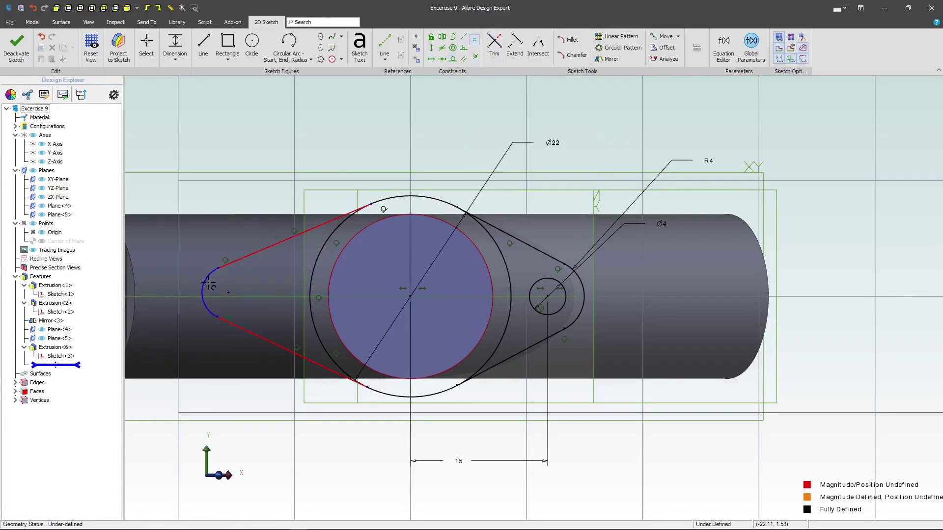
pyautogui.click(584, 290)
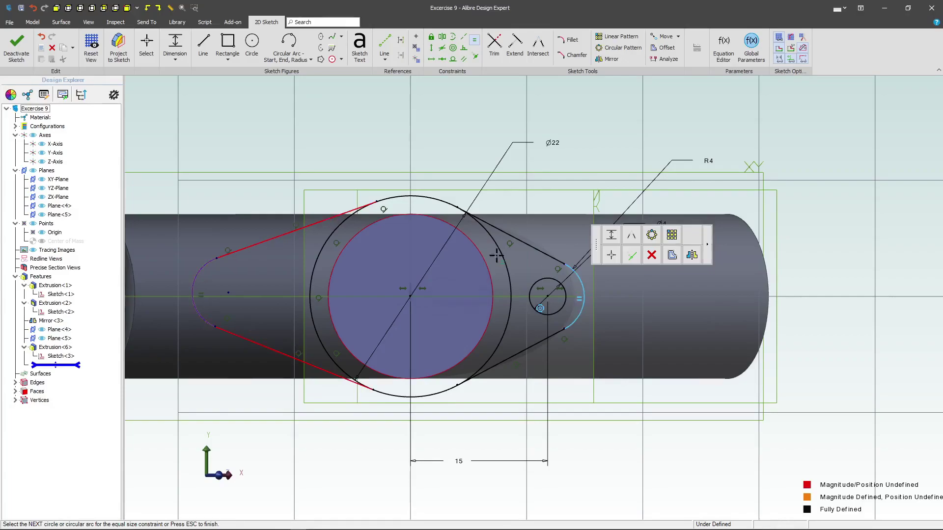
# Draw a left hole inside the left arc, equal to the Ø4 right hole
pyautogui.click(252, 43)
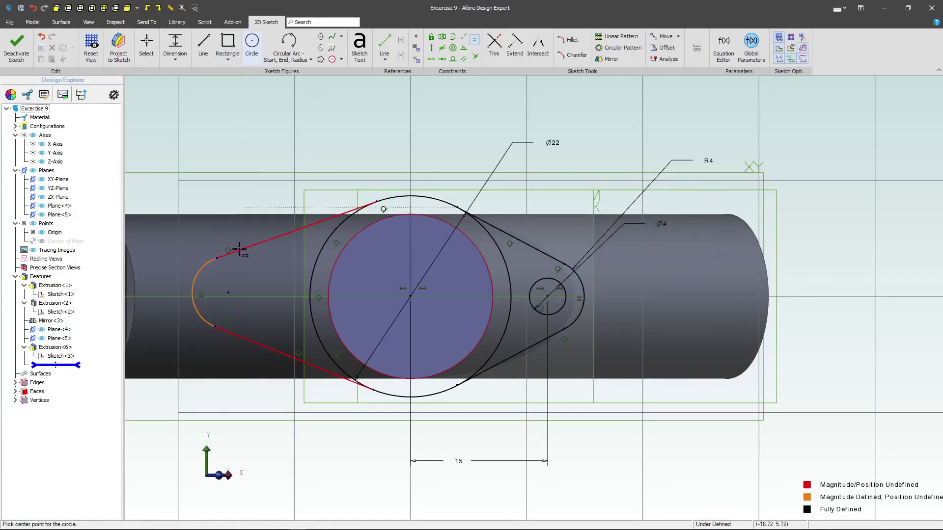
pyautogui.click(251, 293)
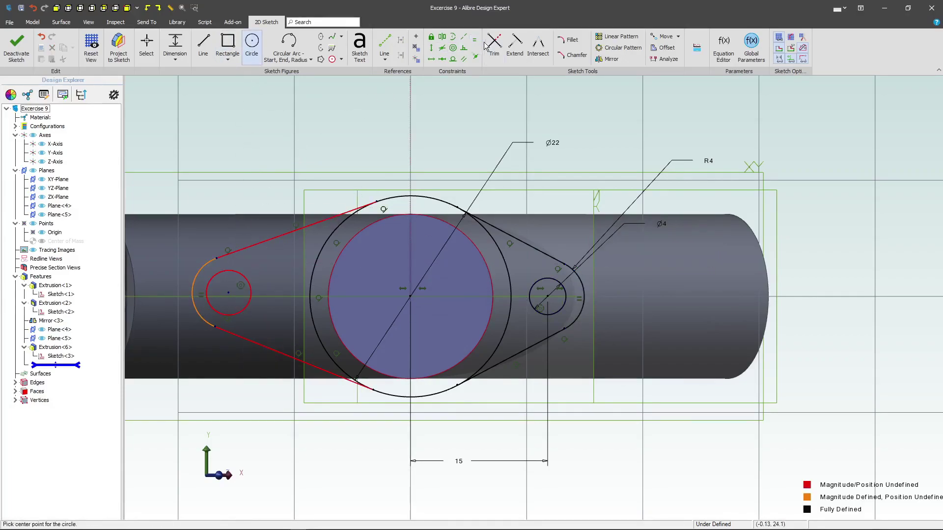
pyautogui.click(476, 43)
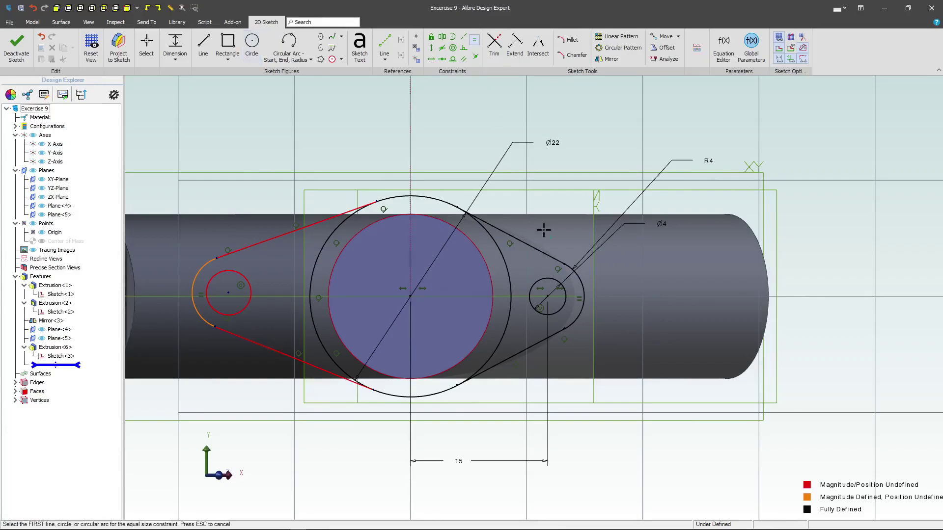
pyautogui.click(564, 297)
pyautogui.click(220, 275)
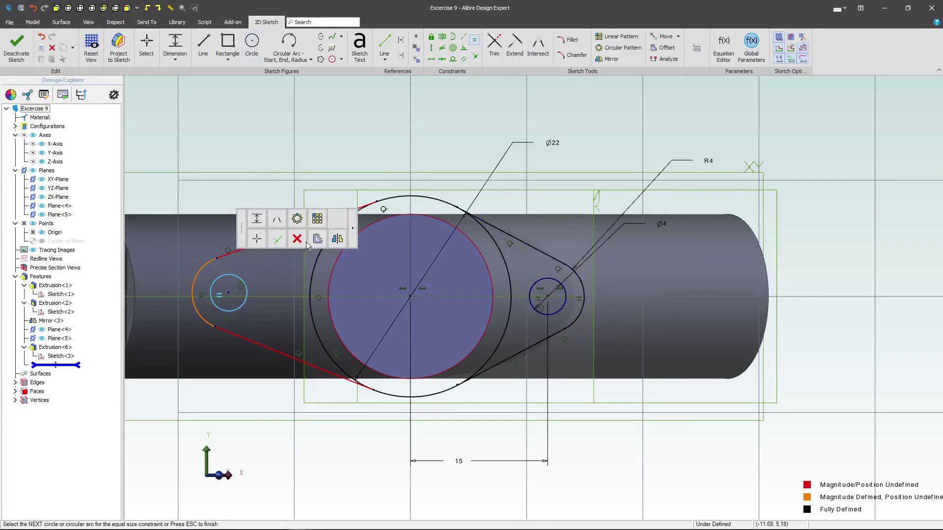
# Make the left lines equal to the right ones and level the left hole with the bore centre
pyautogui.click(494, 226)
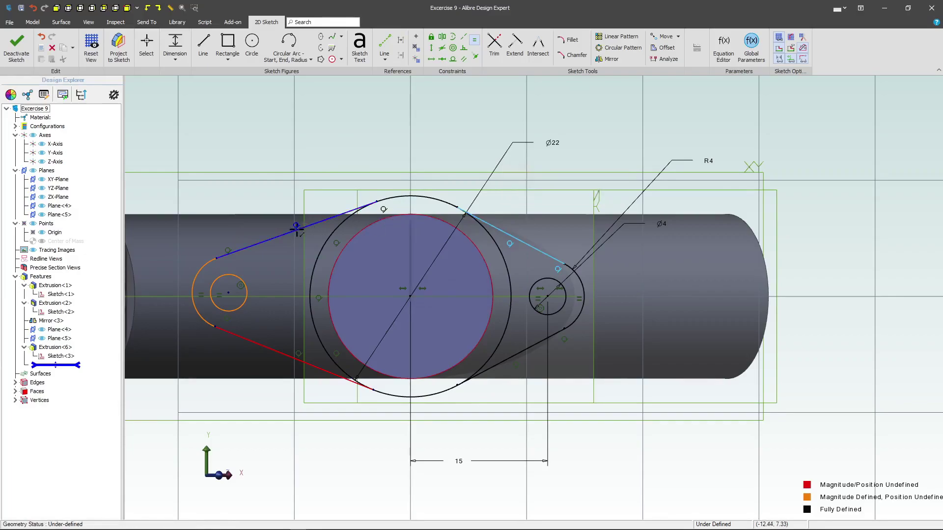
pyautogui.click(295, 230)
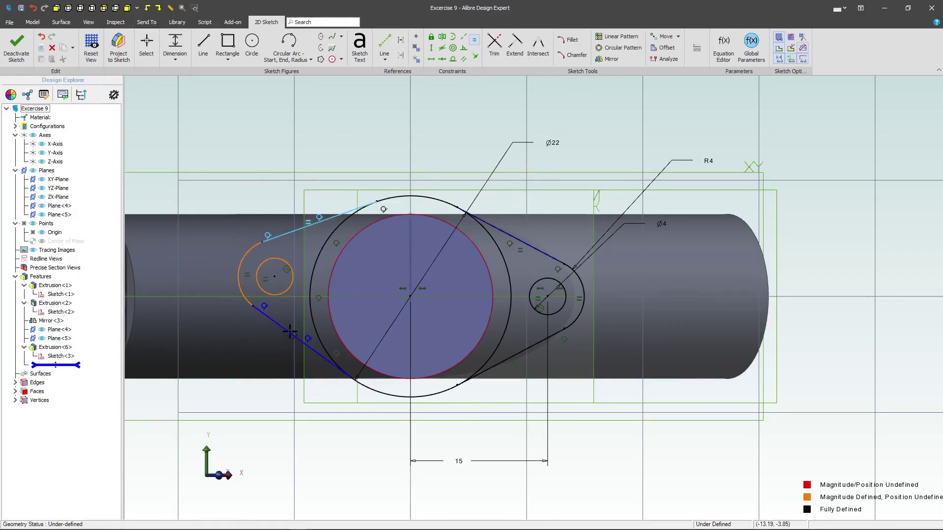
pyautogui.click(290, 332)
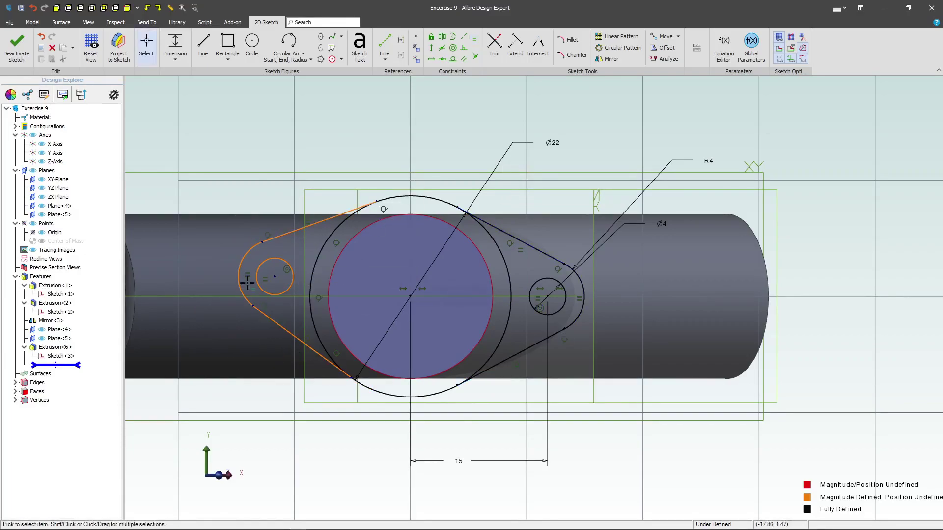
pyautogui.click(431, 59)
pyautogui.click(274, 276)
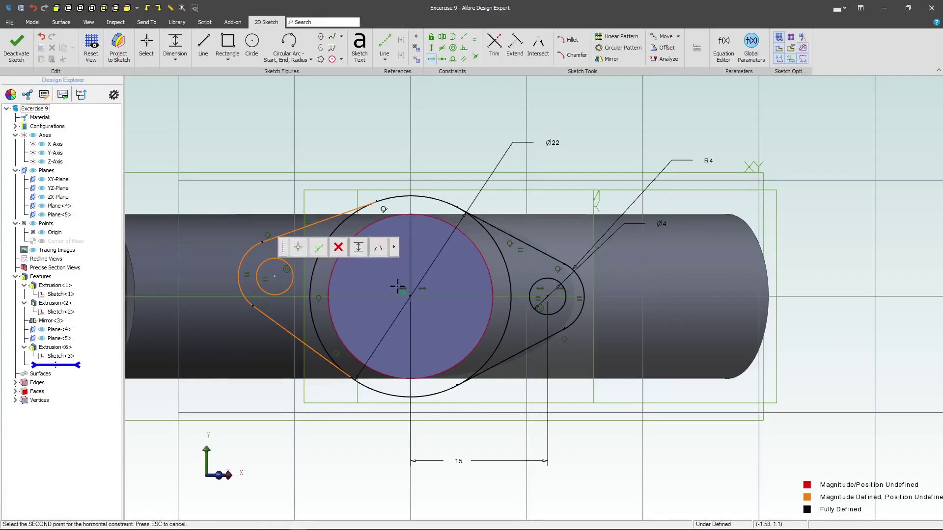
pyautogui.click(407, 296)
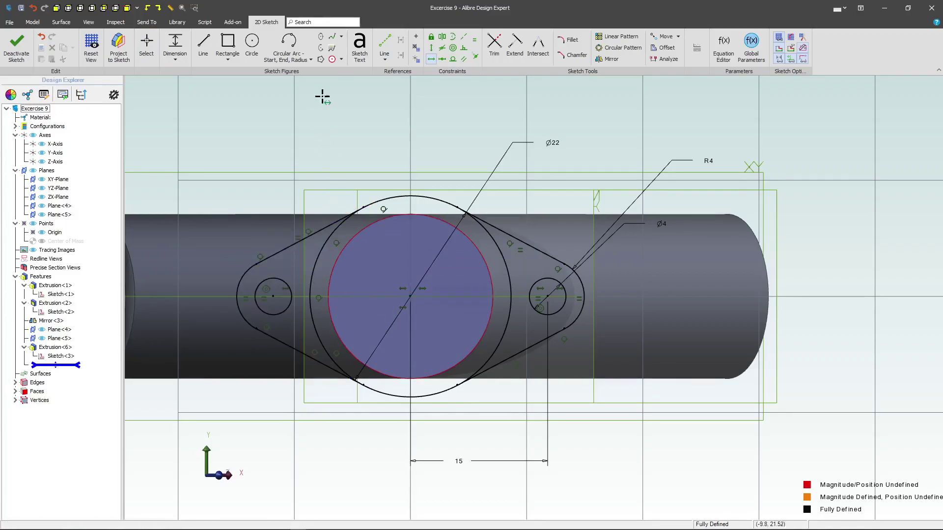
# Trim away the Ø22 circle's inner right arc and orbit to view the pipe and sketch
pyautogui.click(494, 46)
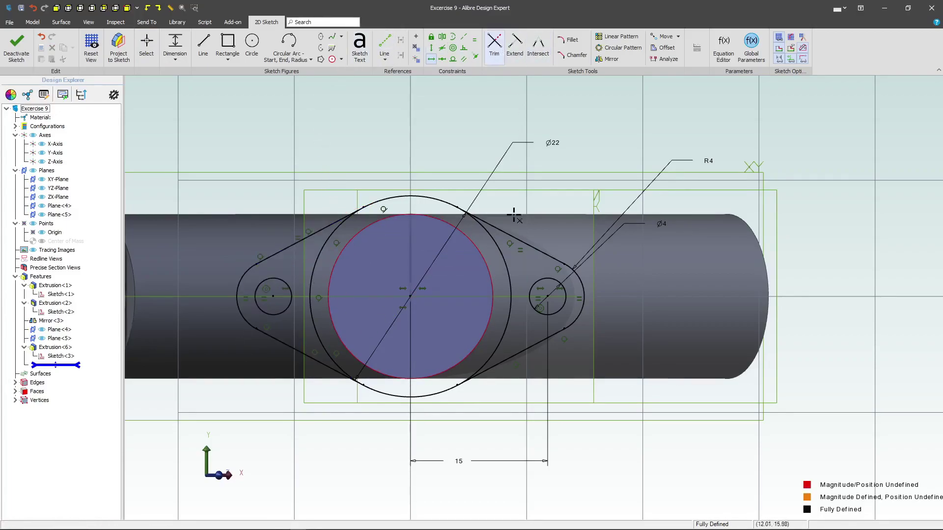
pyautogui.click(509, 283)
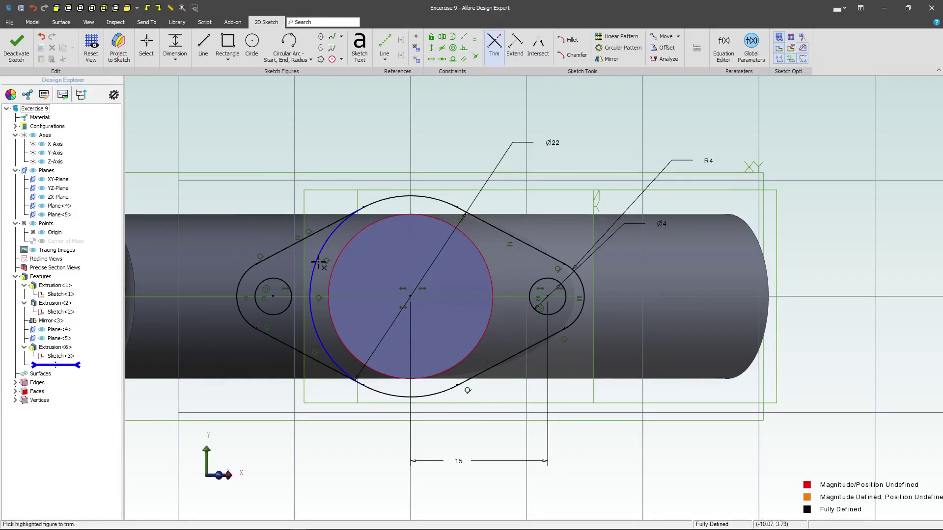
pyautogui.moveTo(366, 288); pyautogui.dragTo(360, 297, button='right')
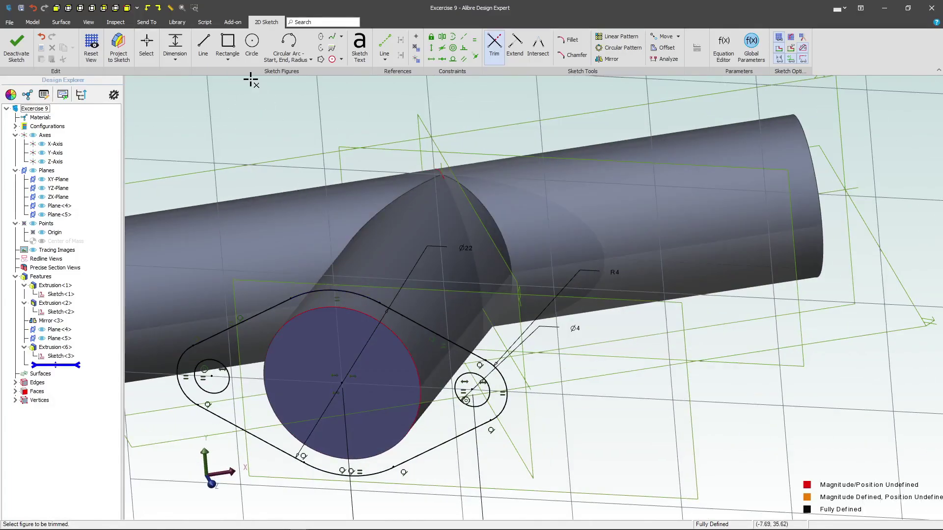
# Exit the sketch and extrude the diamond flange sketch 5 mm as Extrusion<7>
pyautogui.click(25, 53)
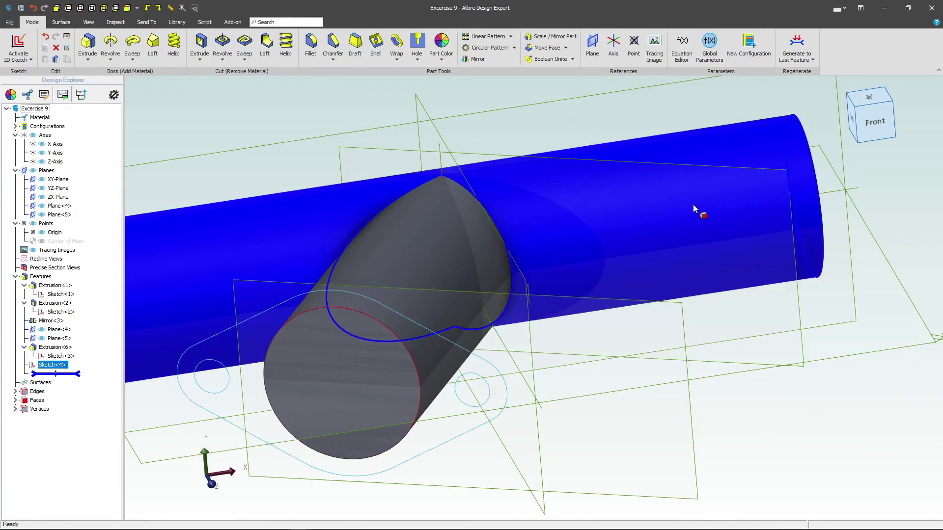
pyautogui.click(902, 287)
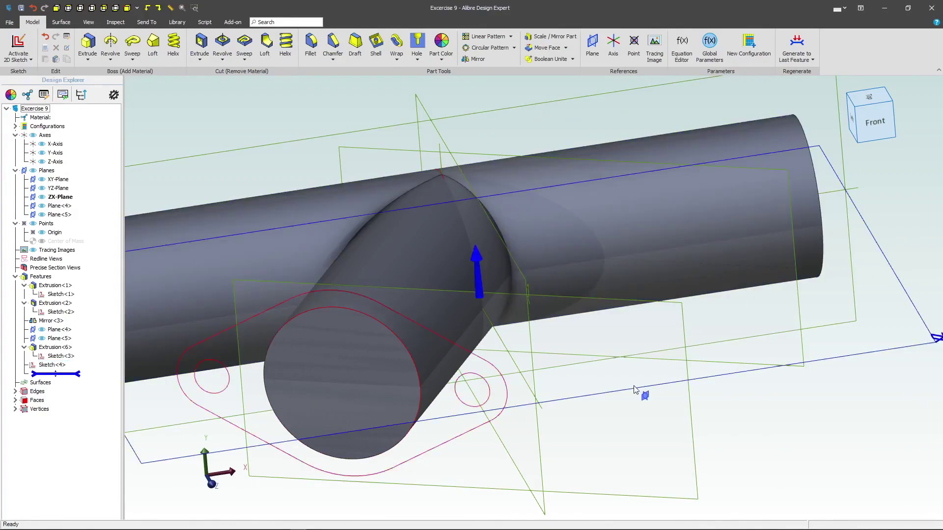
pyautogui.click(88, 43)
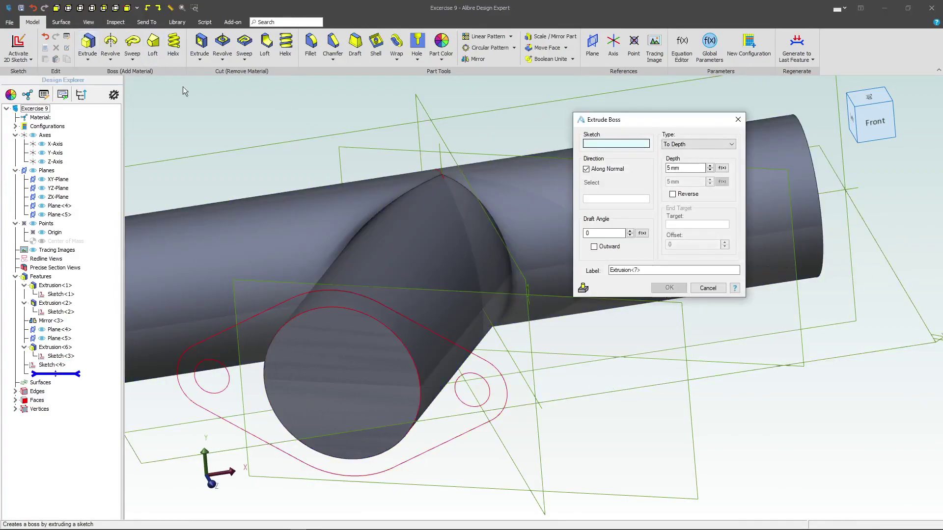
pyautogui.click(330, 297)
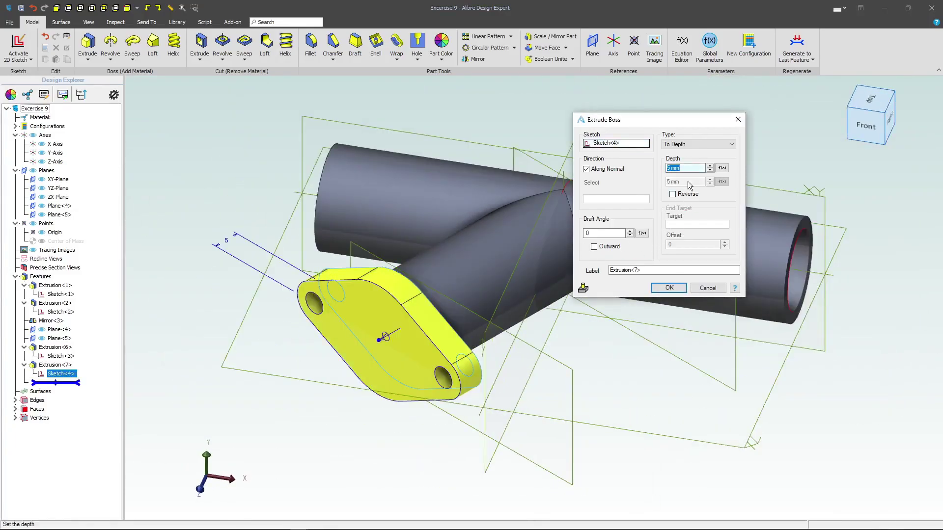
pyautogui.press('Return')
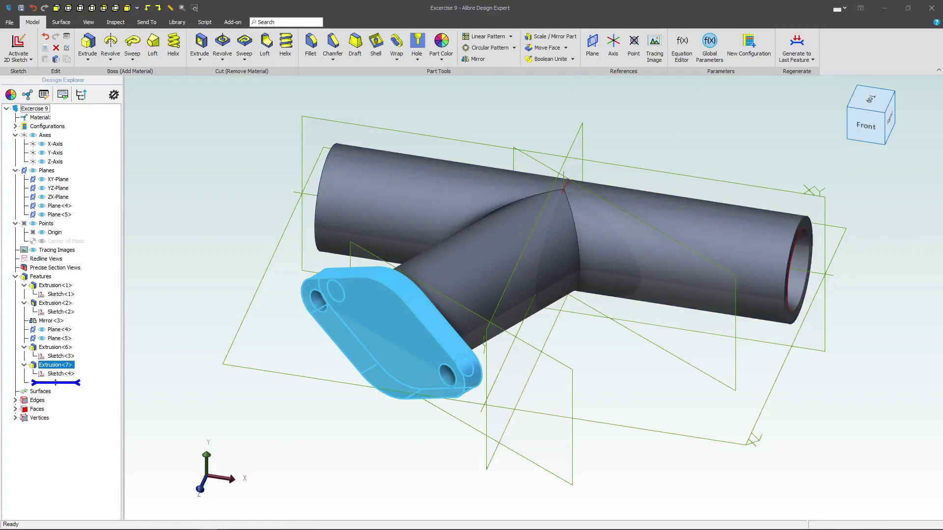
pyautogui.click(381, 328)
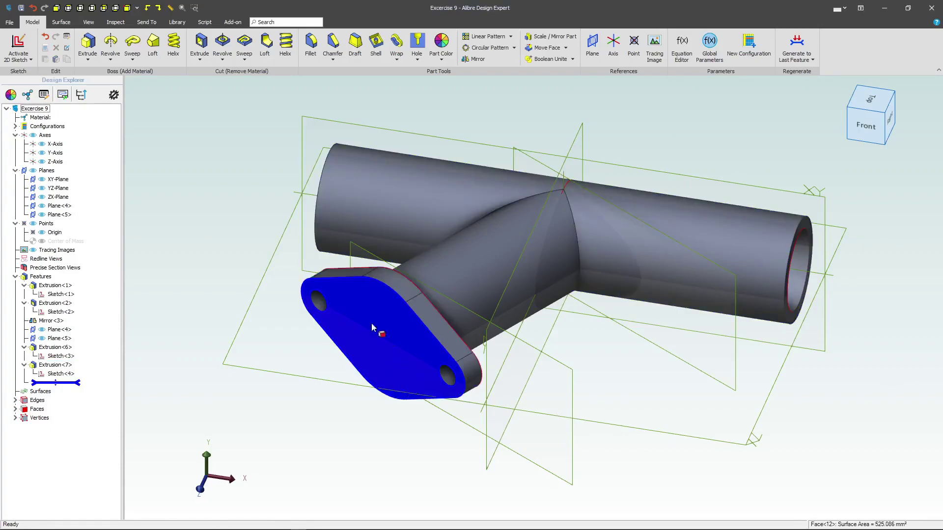
# Sketch a Ø14 circle centred on the flange's front face
pyautogui.click(13, 51)
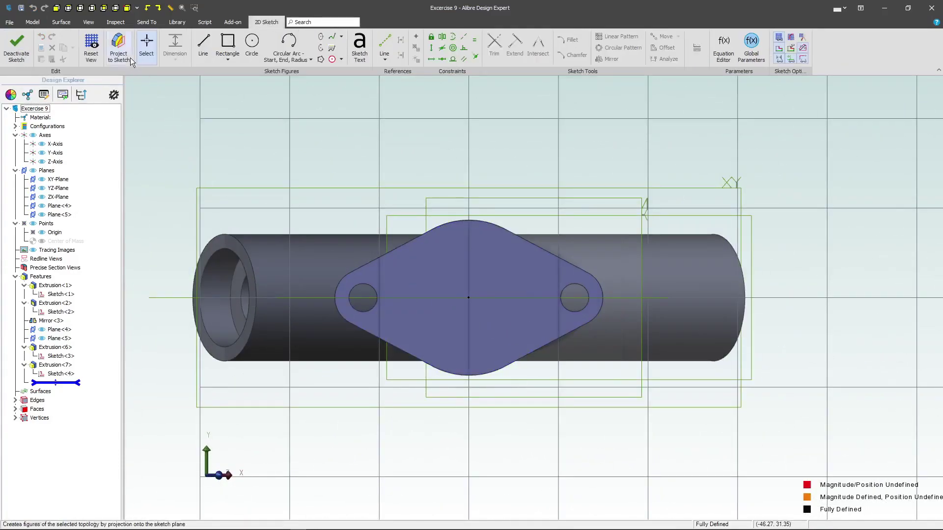
pyautogui.click(252, 43)
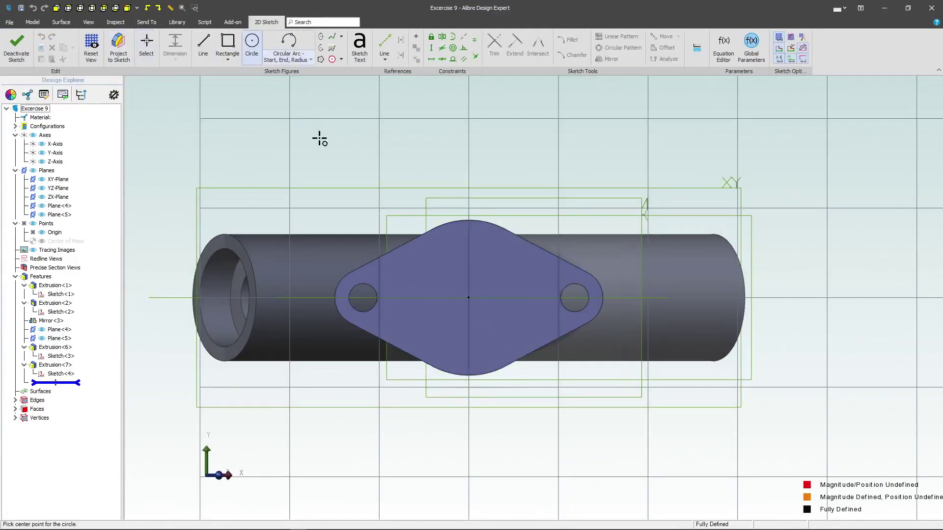
pyautogui.click(469, 298)
pyautogui.click(459, 247)
pyautogui.click(177, 46)
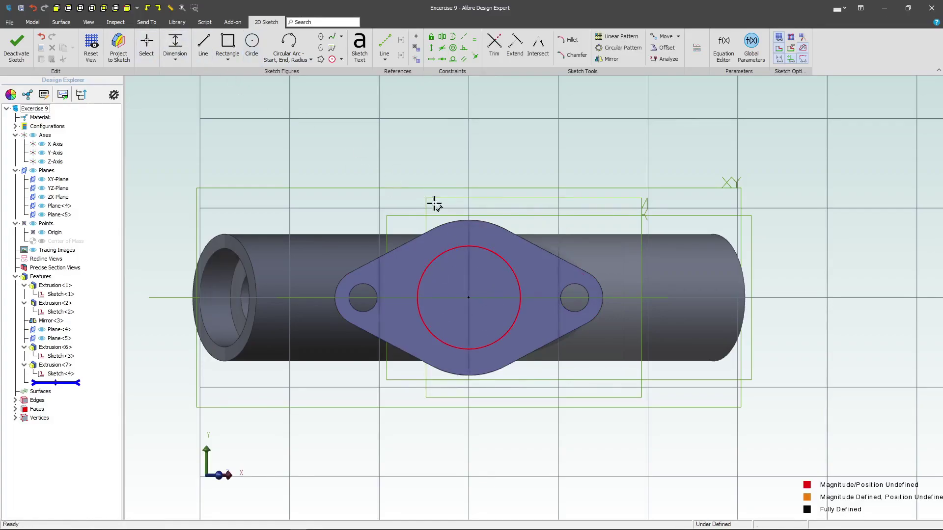
pyautogui.click(486, 243)
pyautogui.click(548, 187)
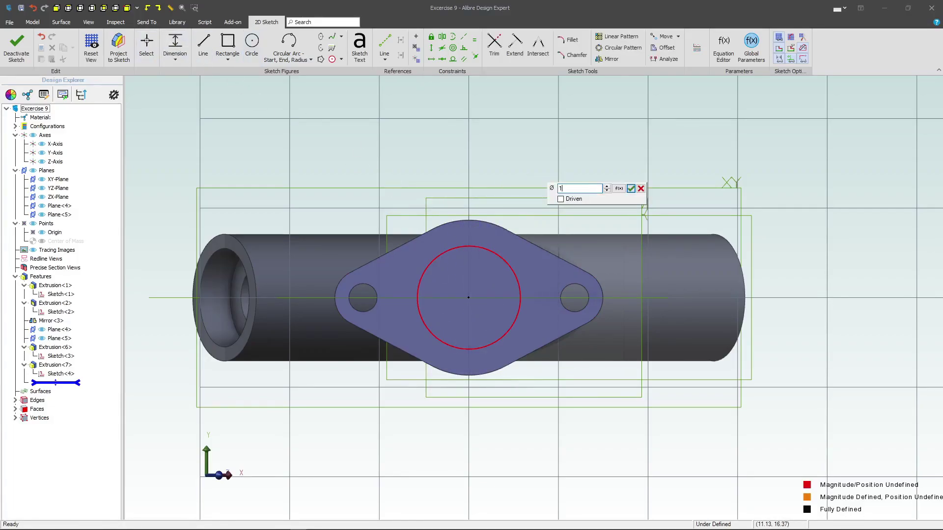
pyautogui.write('14')
pyautogui.press('Return')
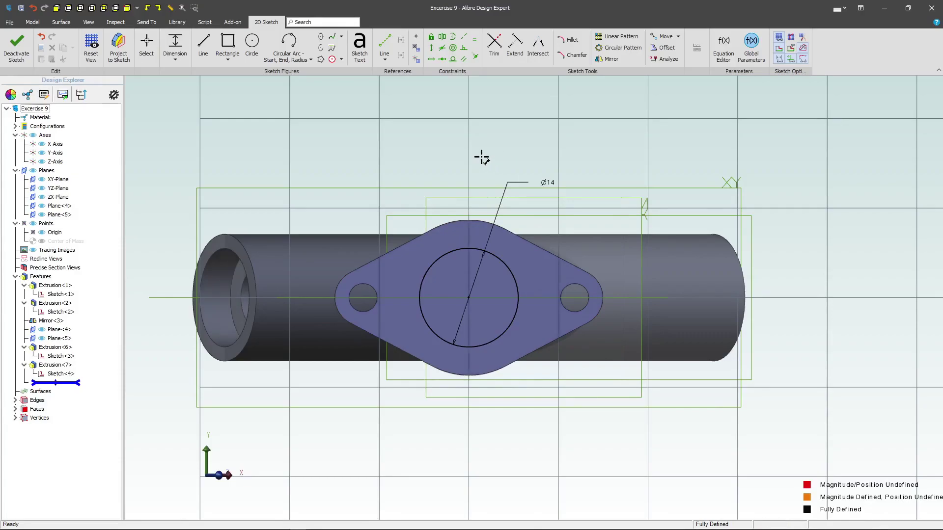
# Exit the sketch and extrude-cut the Ø14 circle as a counterbore
pyautogui.click(15, 46)
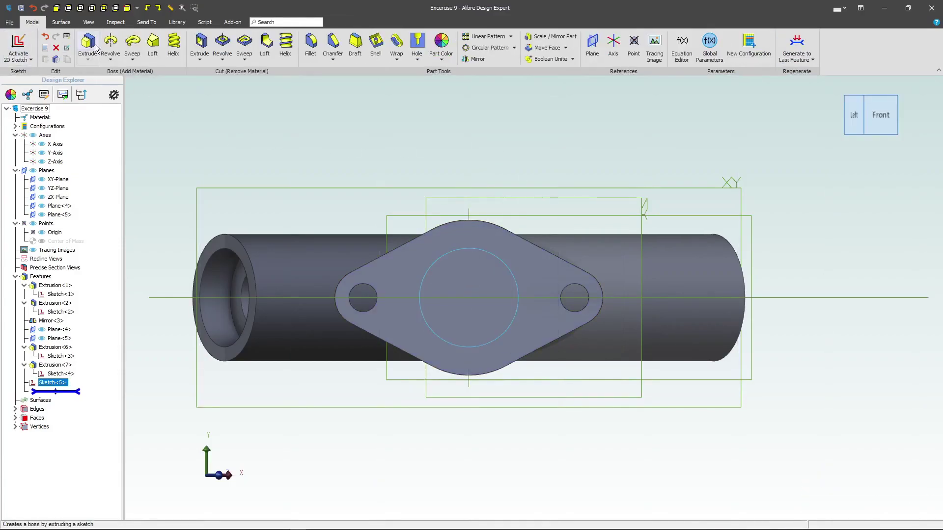
pyautogui.click(200, 44)
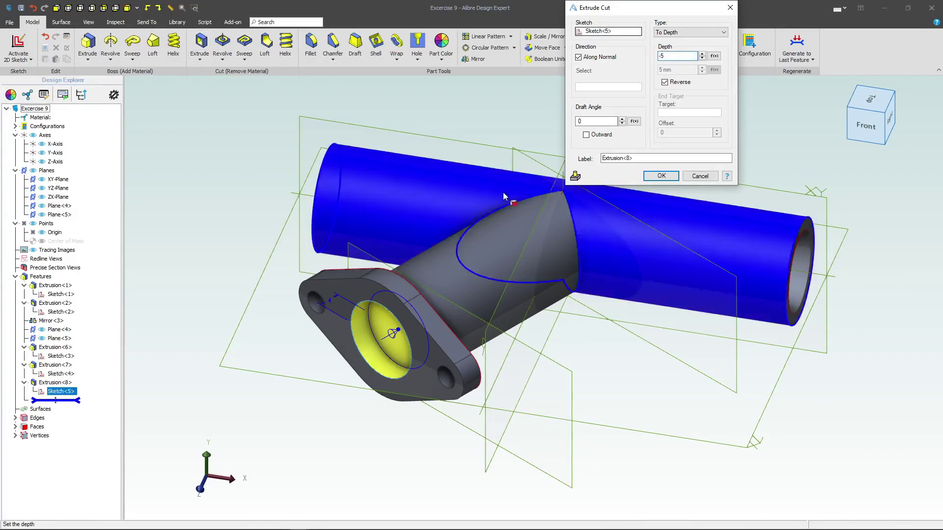
pyautogui.click(660, 177)
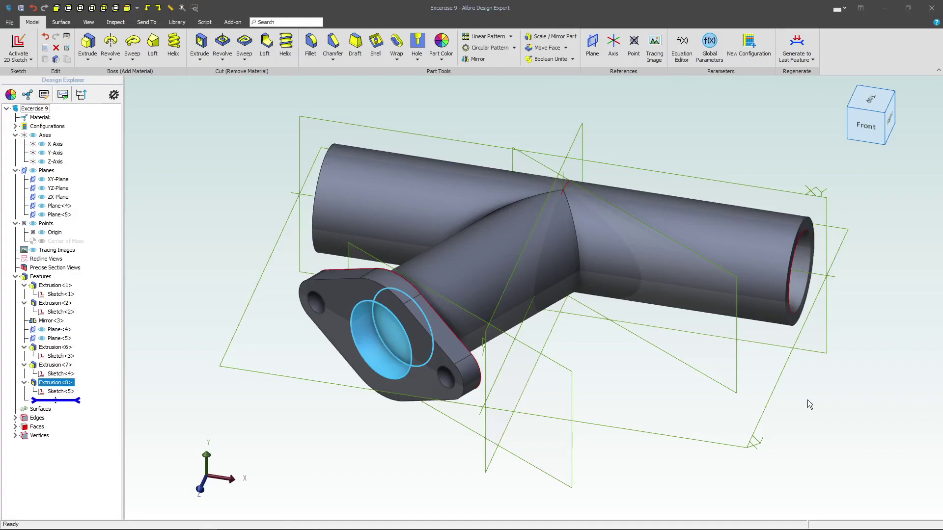
# Sketch a Ø8 circle centred on the counterbore floor
pyautogui.click(395, 339)
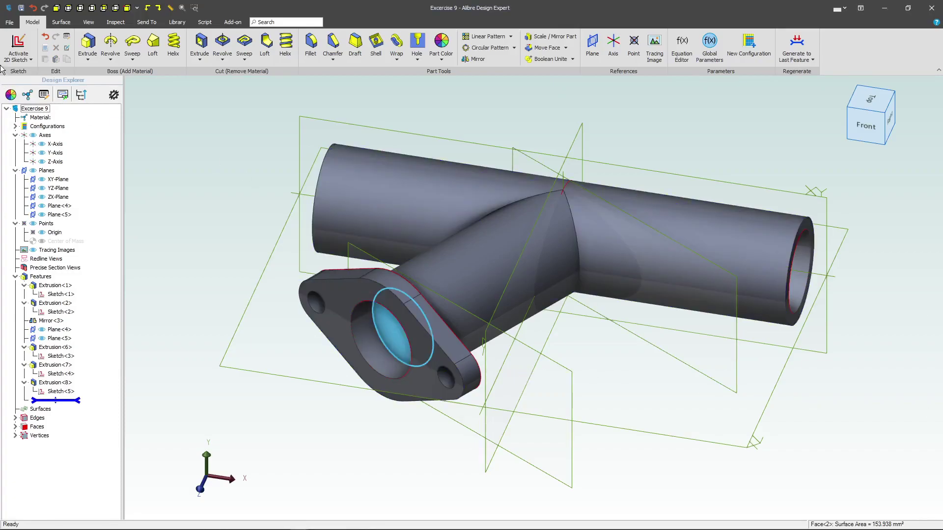
pyautogui.click(18, 40)
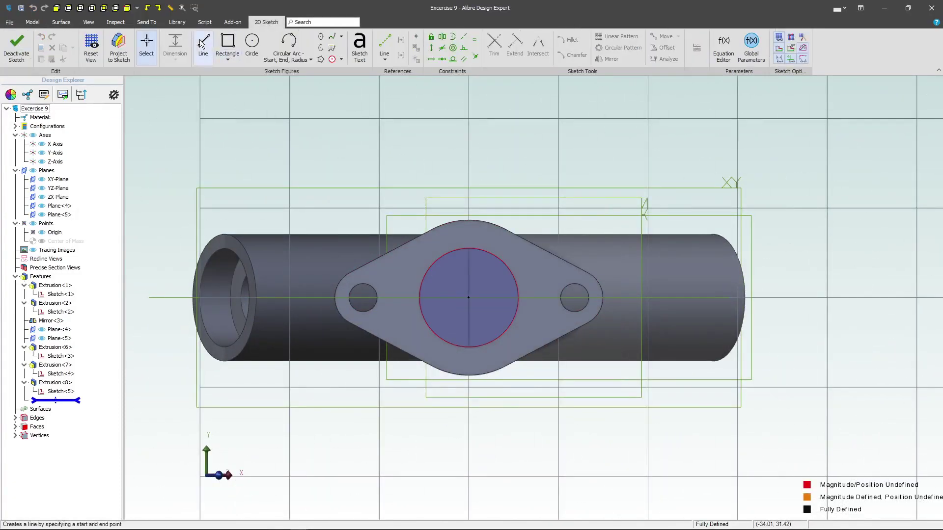
pyautogui.click(469, 298)
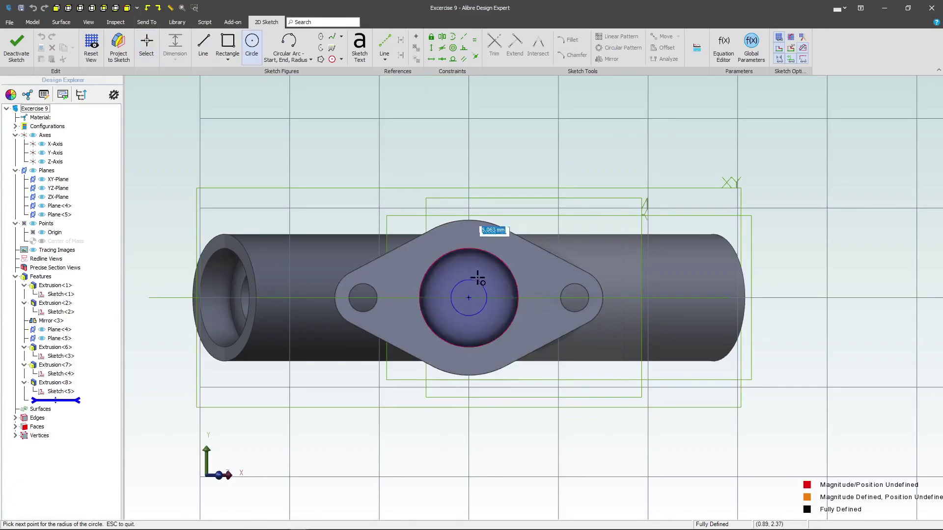
pyautogui.click(477, 277)
pyautogui.click(175, 44)
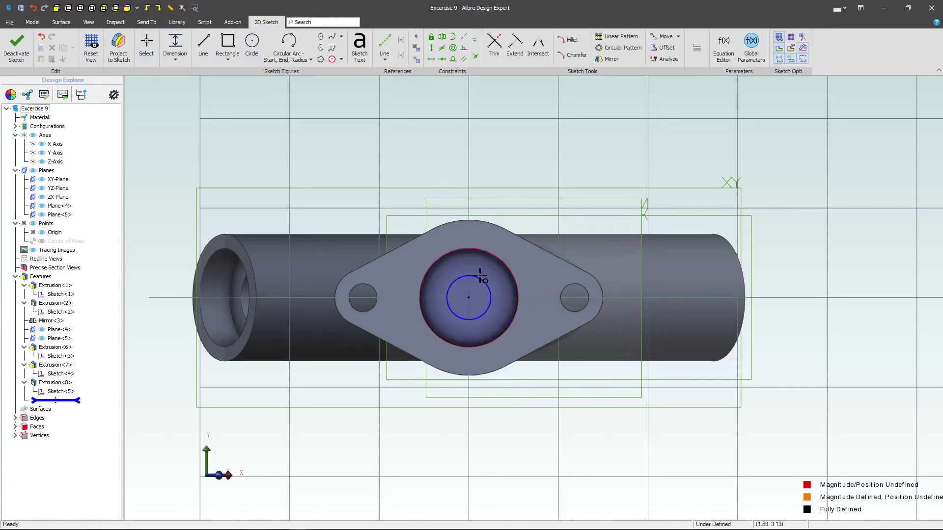
pyautogui.click(477, 279)
pyautogui.click(574, 210)
pyautogui.write('8')
pyautogui.press('Return')
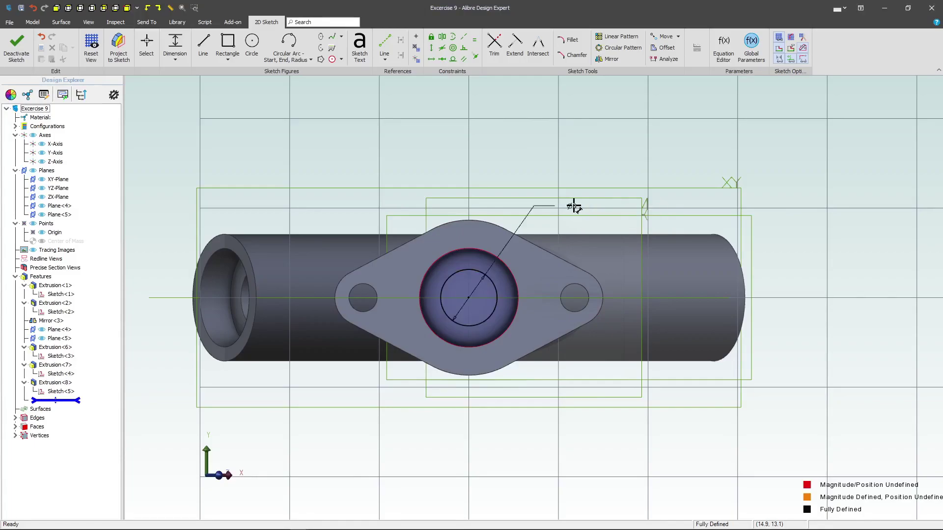
# Extrude-cut the Ø8 circle with To Next into the pipe, then orbit to inspect it
pyautogui.click(10, 40)
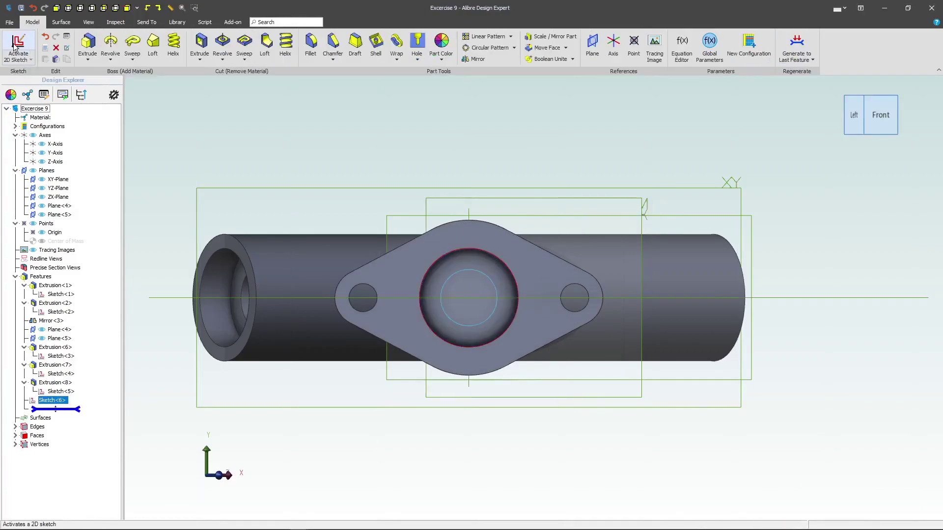
pyautogui.click(199, 45)
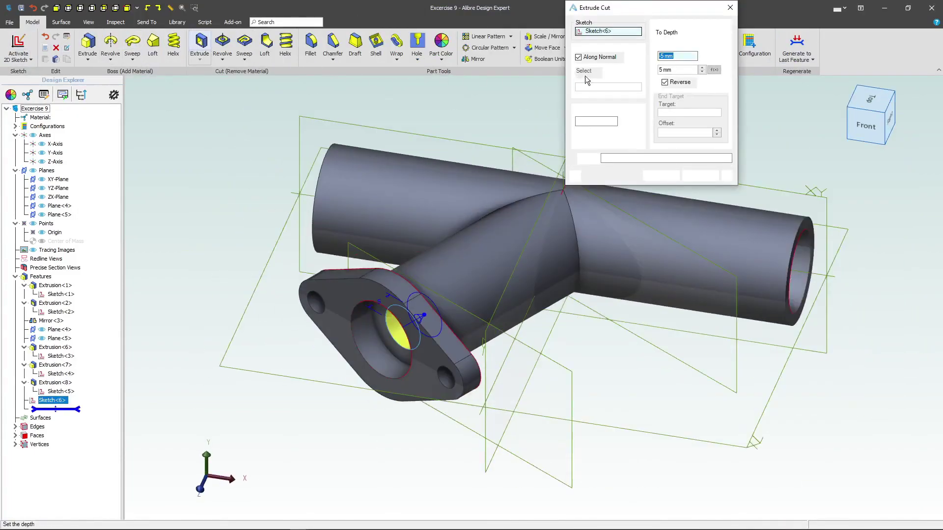
pyautogui.click(685, 31)
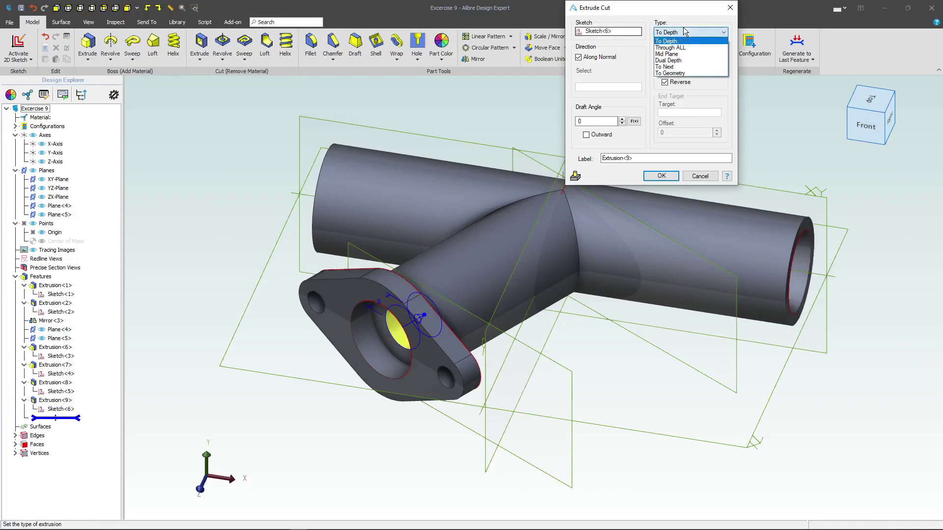
pyautogui.click(687, 66)
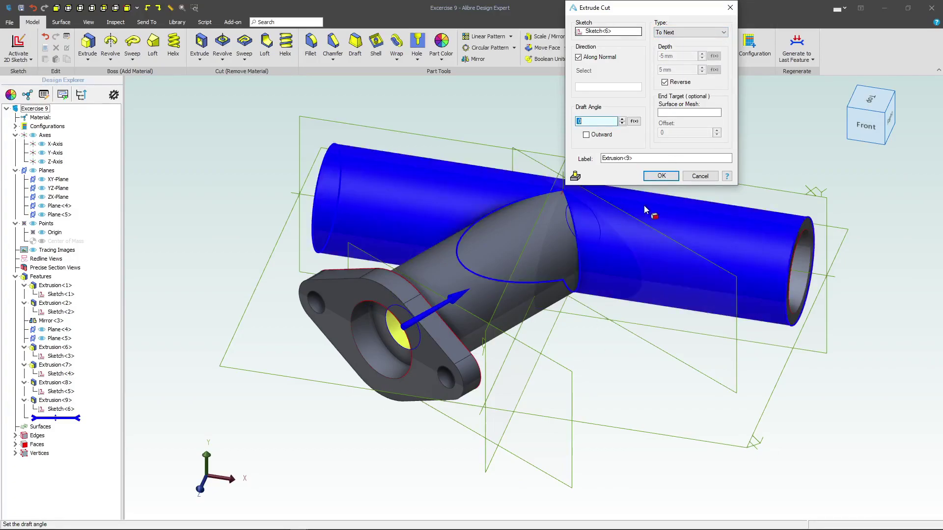
pyautogui.click(661, 176)
pyautogui.moveTo(647, 289); pyautogui.dragTo(611, 251, button='middle')
# Orbit to an isometric view, start an edge chamfer and pick the pipe's end face
pyautogui.scroll(5, 612, 251)
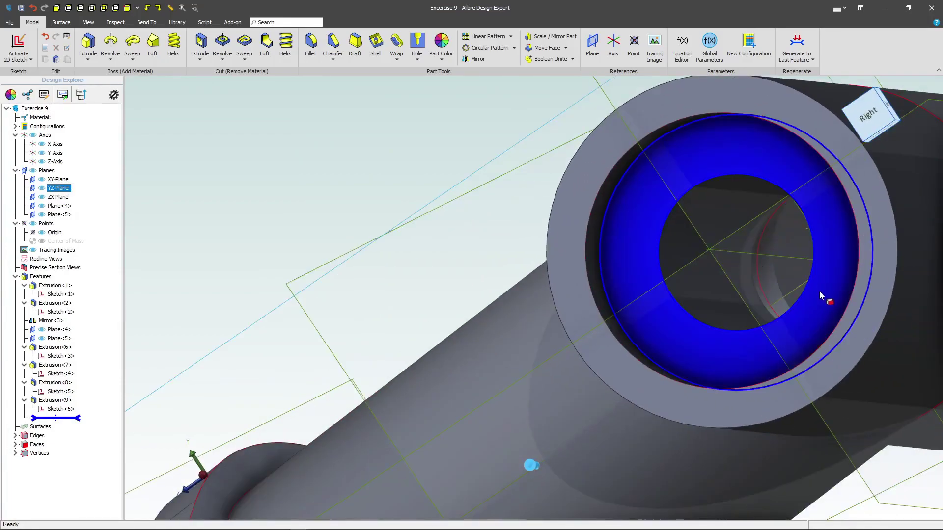
pyautogui.scroll(-5, 778, 294)
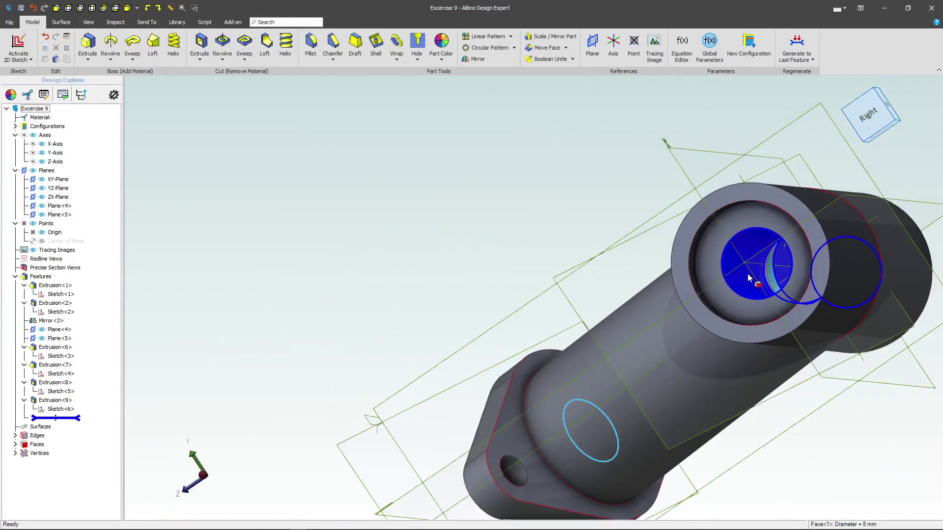
pyautogui.moveTo(747, 273); pyautogui.dragTo(779, 273, button='middle')
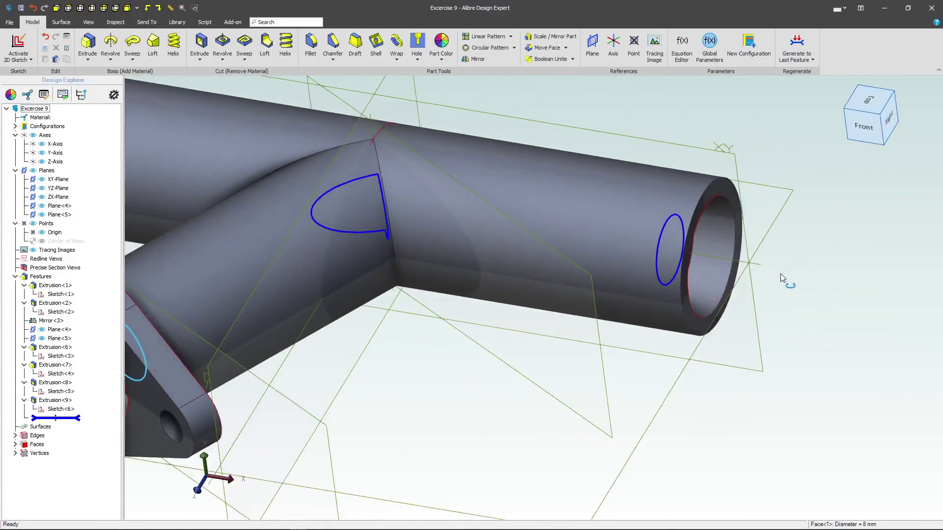
pyautogui.keyDown('shift'); pyautogui.moveTo(480, 274); pyautogui.dragTo(638, 268, button='middle'); pyautogui.keyUp('shift')
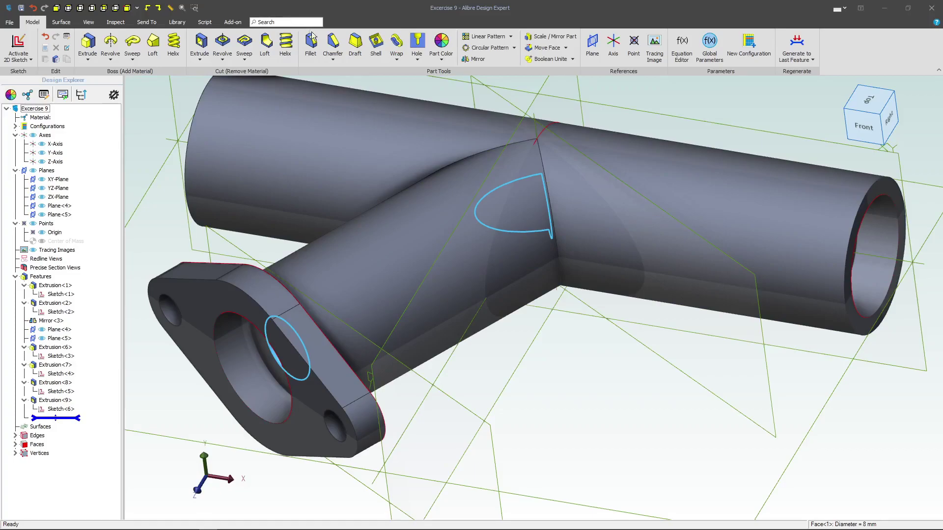
pyautogui.click(333, 44)
pyautogui.click(854, 278)
pyautogui.moveTo(854, 278); pyautogui.dragTo(841, 276, button='middle')
pyautogui.scroll(3, 840, 276)
# Set the chamfer to Angle-Distance with 1 mm distance and clear the picked end face
pyautogui.click(669, 87)
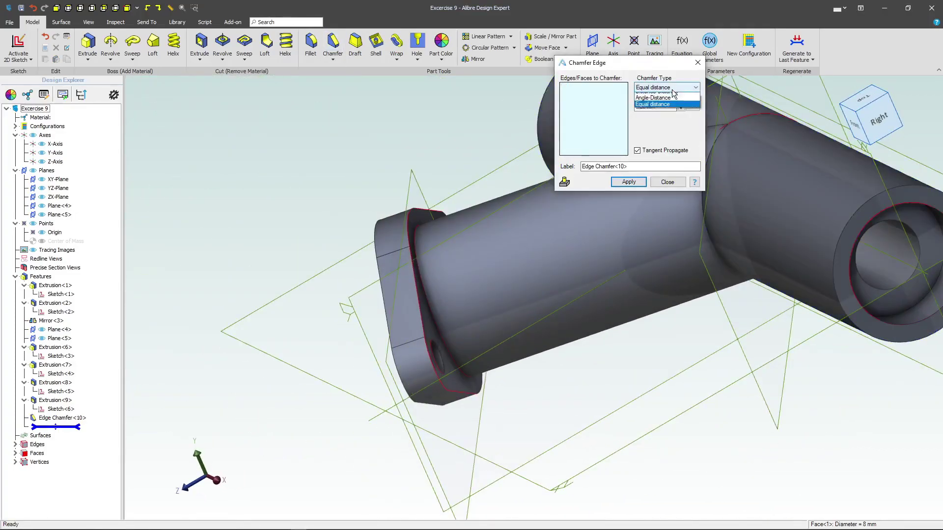
pyautogui.click(671, 103)
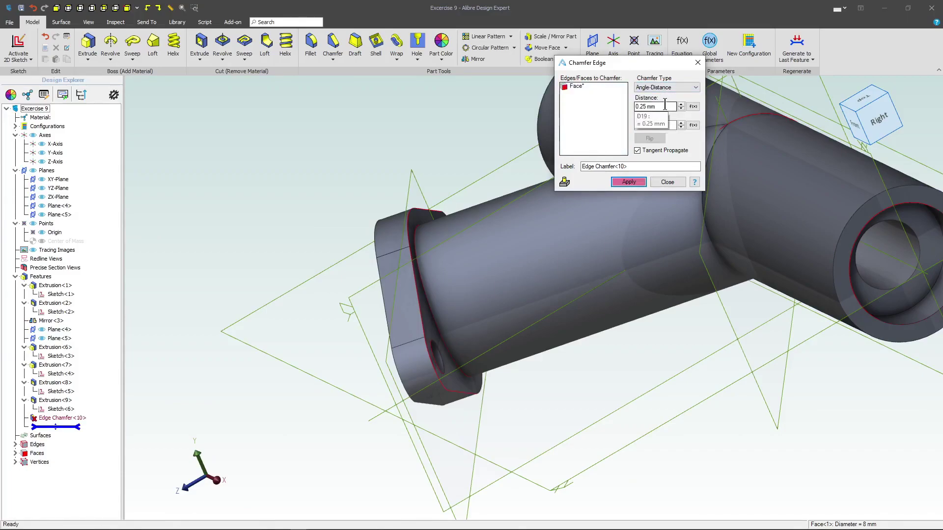
pyautogui.write('1')
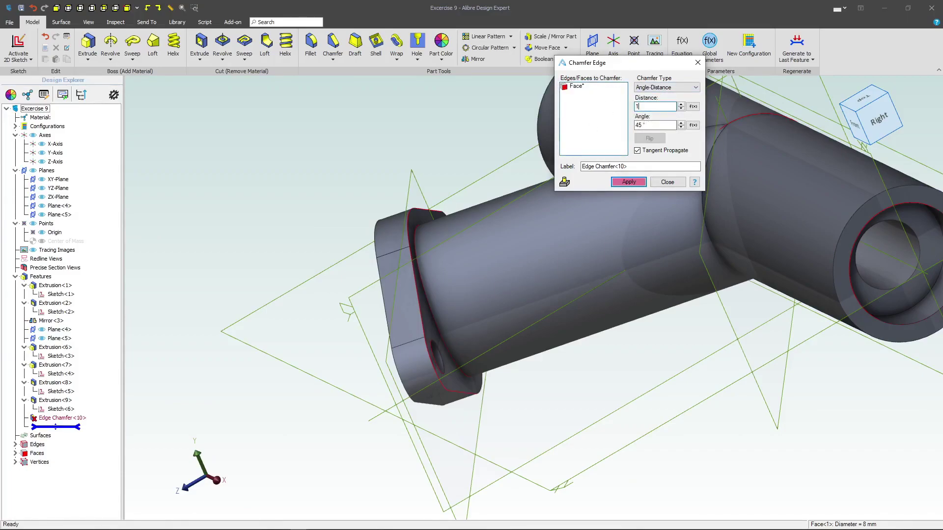
pyautogui.rightClick(597, 98)
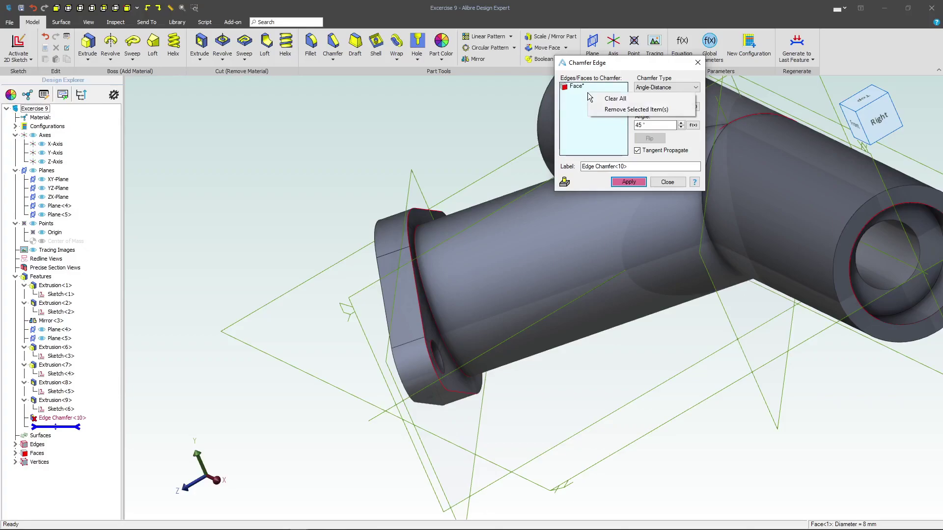
pyautogui.click(597, 109)
pyautogui.rightClick(584, 100)
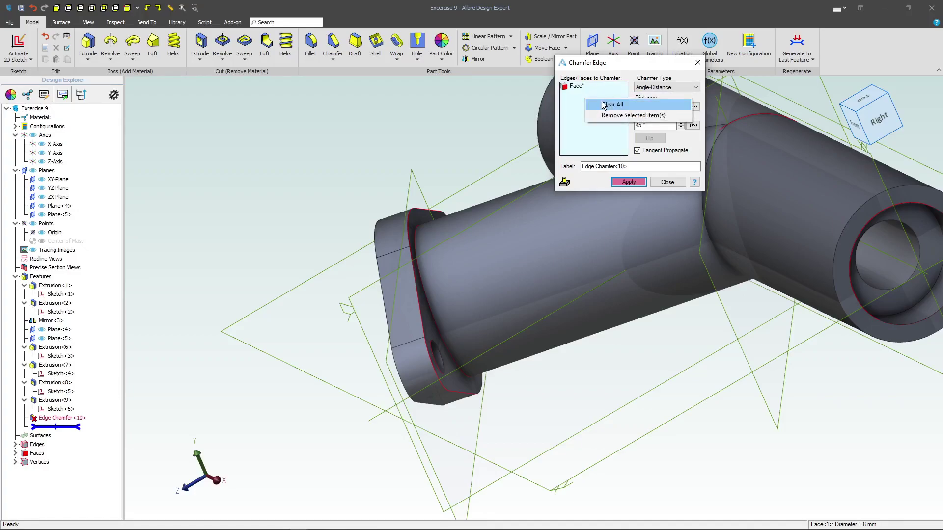
pyautogui.click(604, 110)
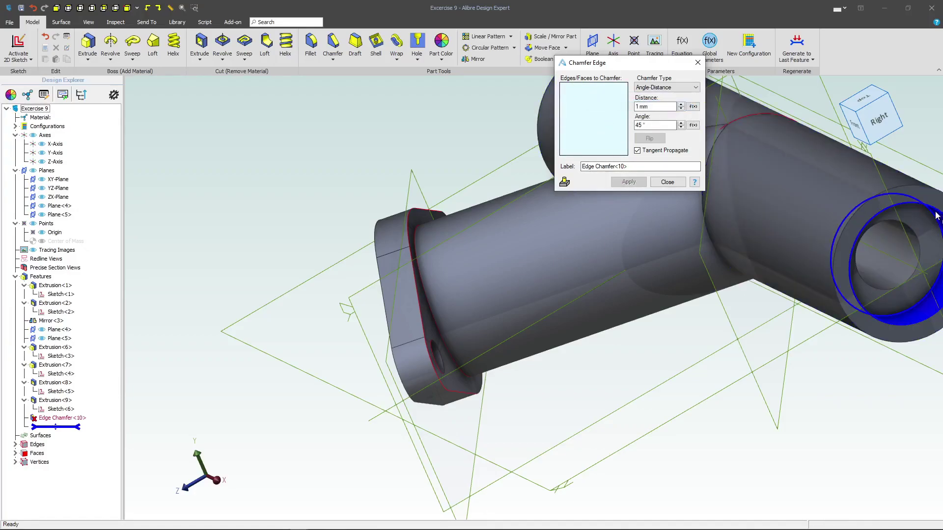
# Pick the bore edges at both pipe ends and the flange, and apply the 1 mm, 45° chamfer
pyautogui.moveTo(909, 242); pyautogui.dragTo(911, 198, button='middle')
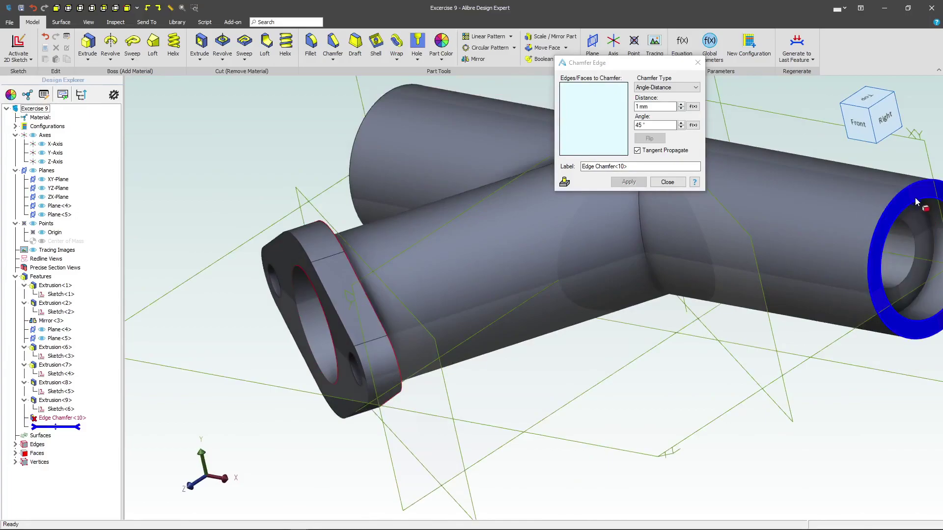
pyautogui.scroll(-5, 809, 304)
pyautogui.scroll(10, 739, 291)
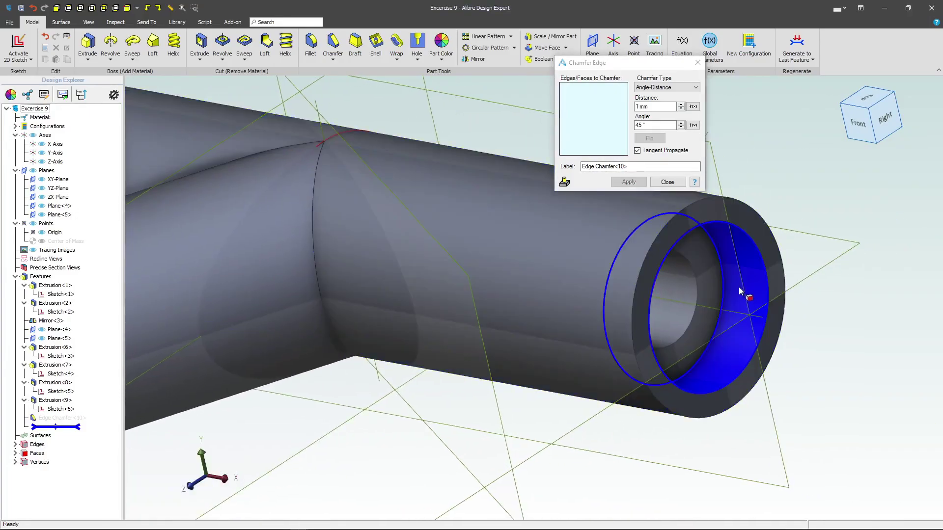
pyautogui.click(776, 293)
pyautogui.scroll(-5, 775, 293)
pyautogui.moveTo(611, 231); pyautogui.dragTo(405, 236, button='middle')
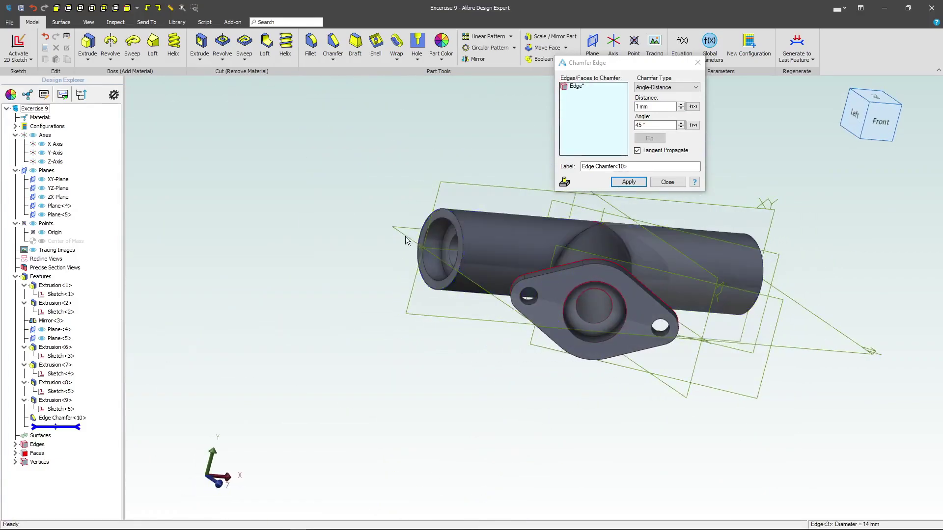
pyautogui.scroll(5, 405, 237)
pyautogui.click(461, 273)
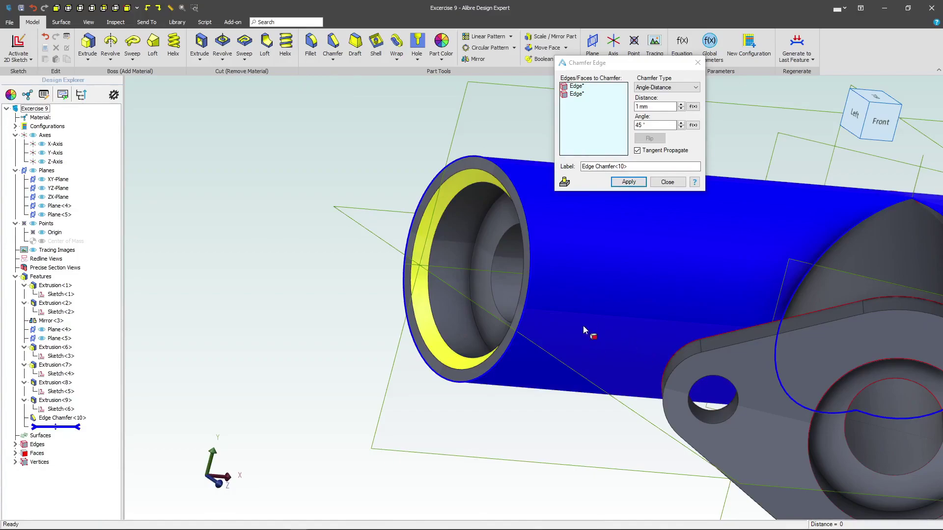
pyautogui.scroll(-4, 587, 319)
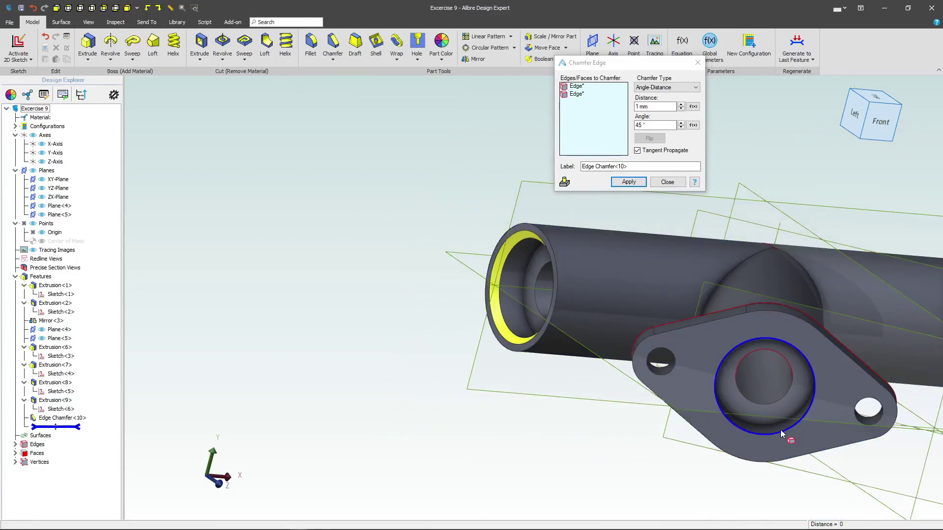
pyautogui.click(780, 433)
pyautogui.click(621, 184)
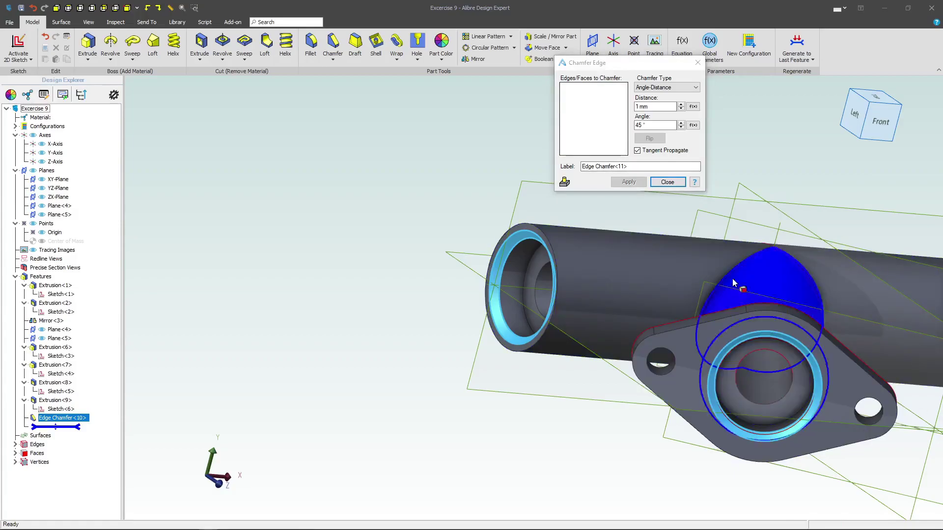
# Fillet the lower branch-to-main-pipe junction edge with a 5 mm radius
pyautogui.click(697, 63)
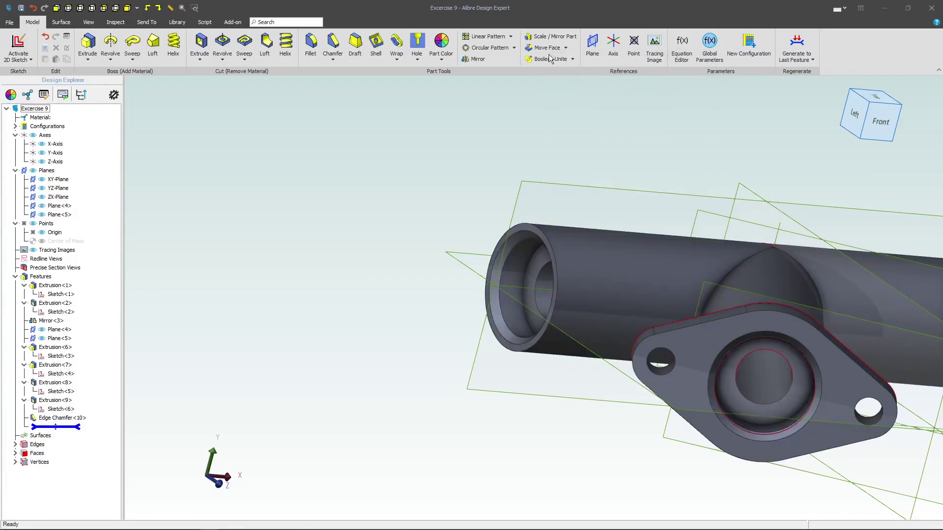
pyautogui.click(317, 47)
pyautogui.moveTo(628, 235); pyautogui.dragTo(747, 381, button='middle')
pyautogui.click(738, 371)
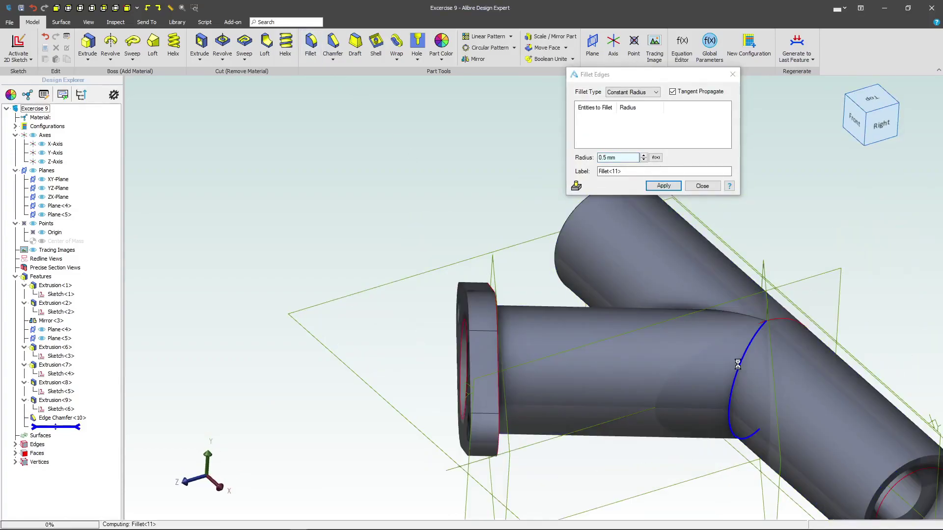
pyautogui.moveTo(623, 158); pyautogui.dragTo(592, 158)
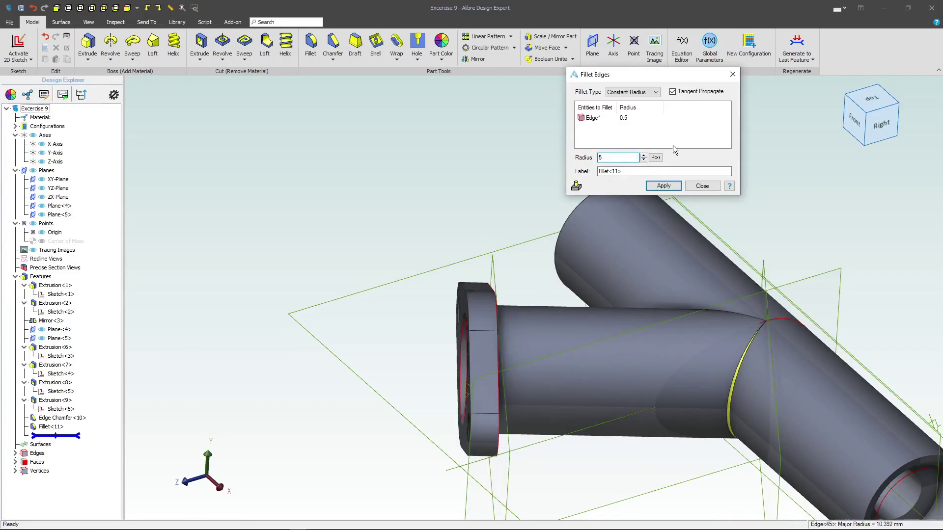
pyautogui.click(719, 317)
pyautogui.moveTo(719, 317)
pyautogui.mouseDown(button='middle')
pyautogui.moveTo(696, 326)
pyautogui.moveTo(708, 307)
pyautogui.mouseUp(button='middle')
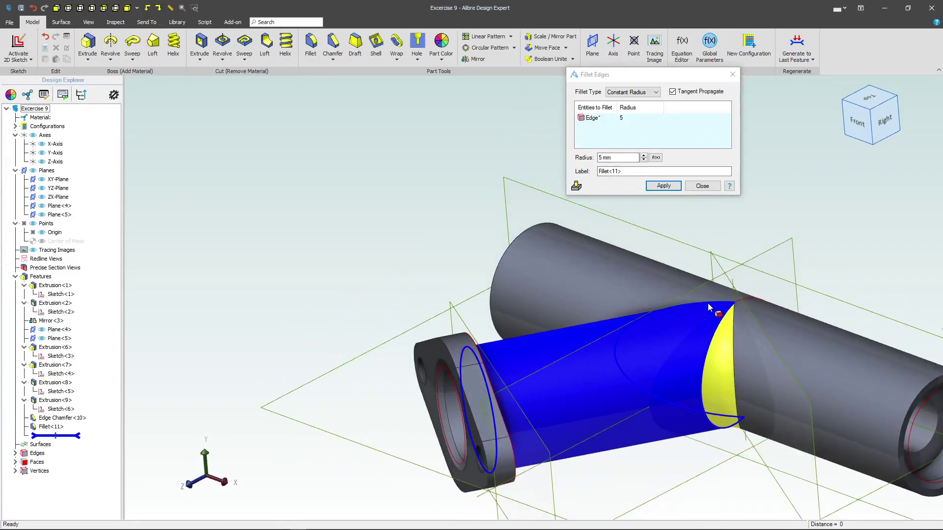
pyautogui.click(664, 185)
# Apply a second 5 mm fillet to the upper junction edge and close the dialog
pyautogui.moveTo(719, 288); pyautogui.dragTo(716, 297, button='middle')
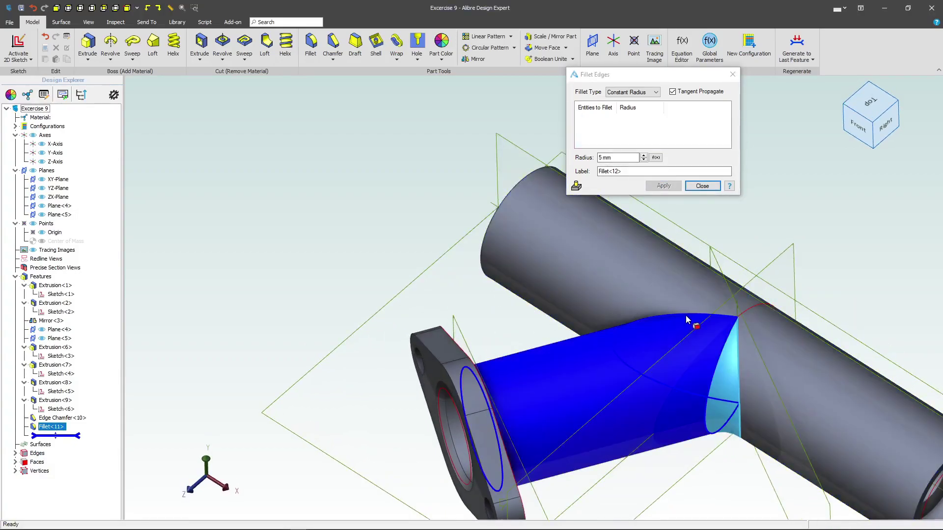
pyautogui.click(685, 315)
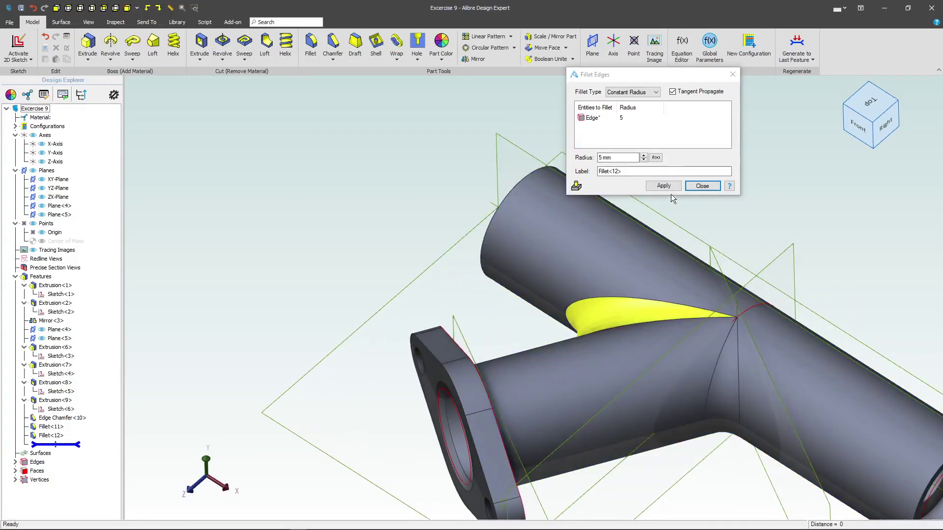
pyautogui.click(670, 189)
pyautogui.click(687, 186)
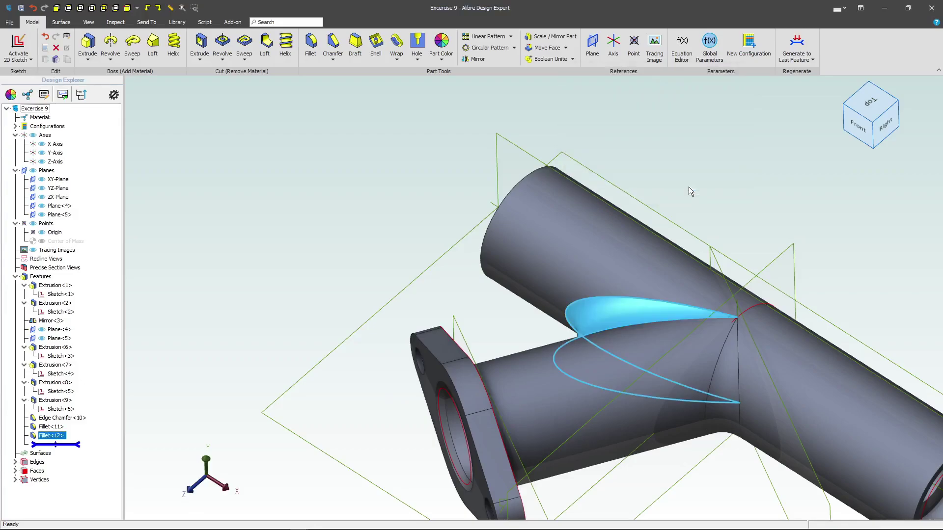
pyautogui.scroll(-3, 689, 186)
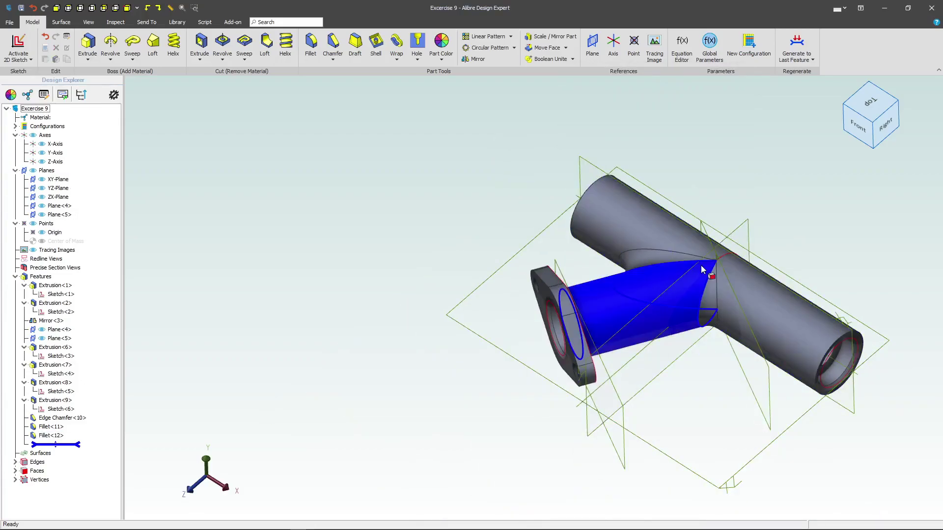
pyautogui.click(872, 123)
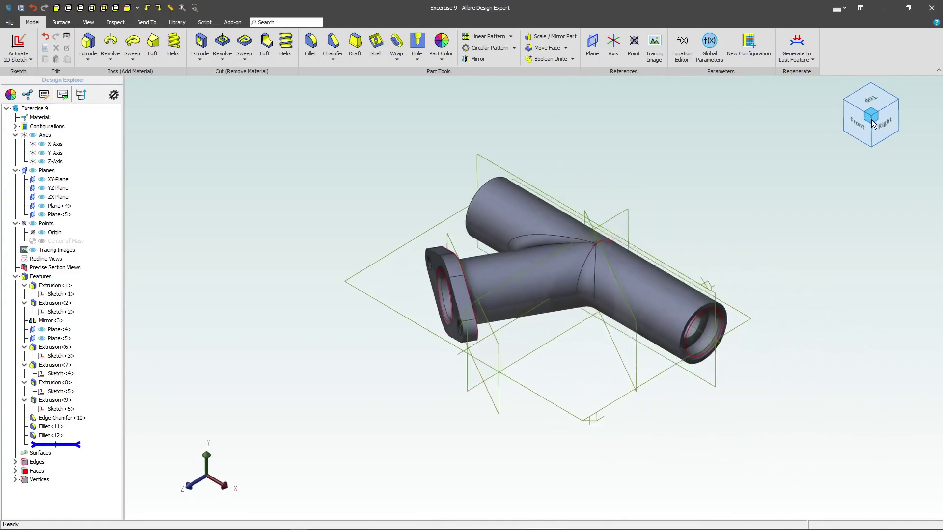
pyautogui.scroll(2, 572, 229)
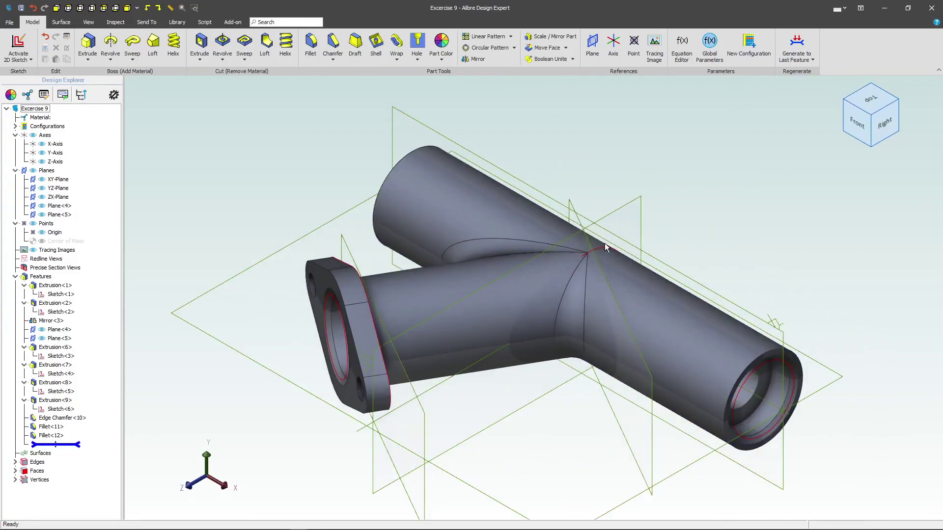